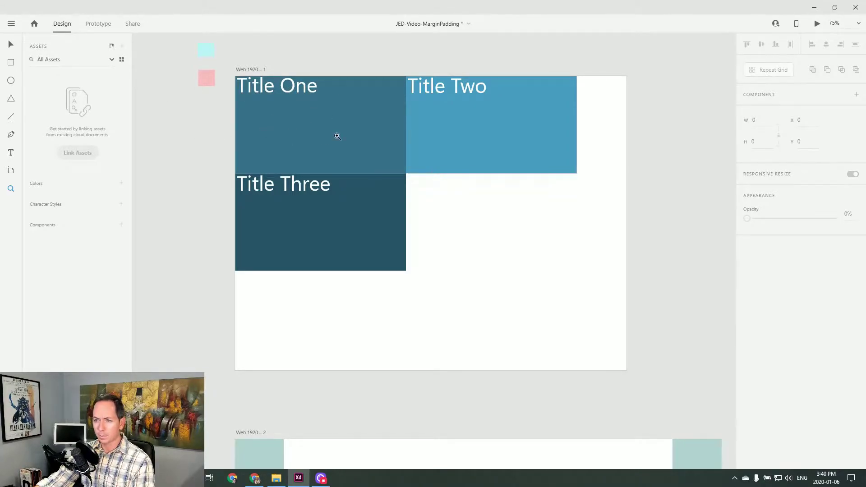
Move the pink spacer square to the Web 1920 – 1 artboard's left edge, just below the artboard's top corner, at about Y 51.
key("v")
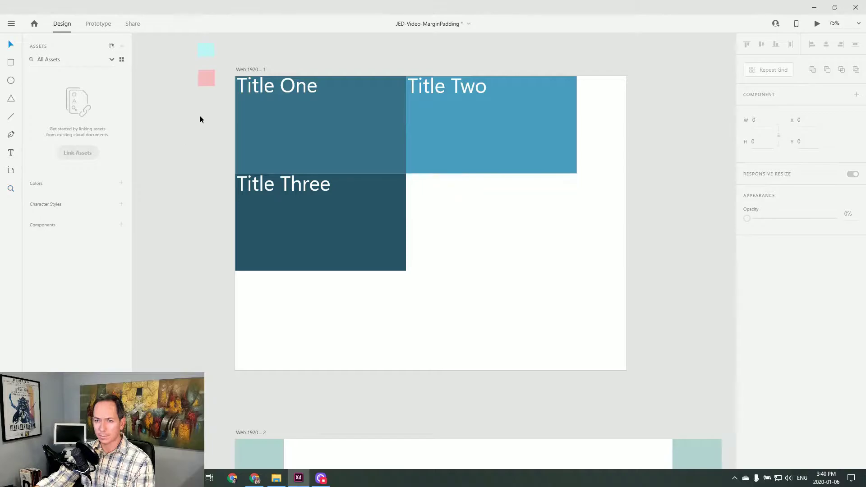
left_click(209, 81)
left_click(182, 145)
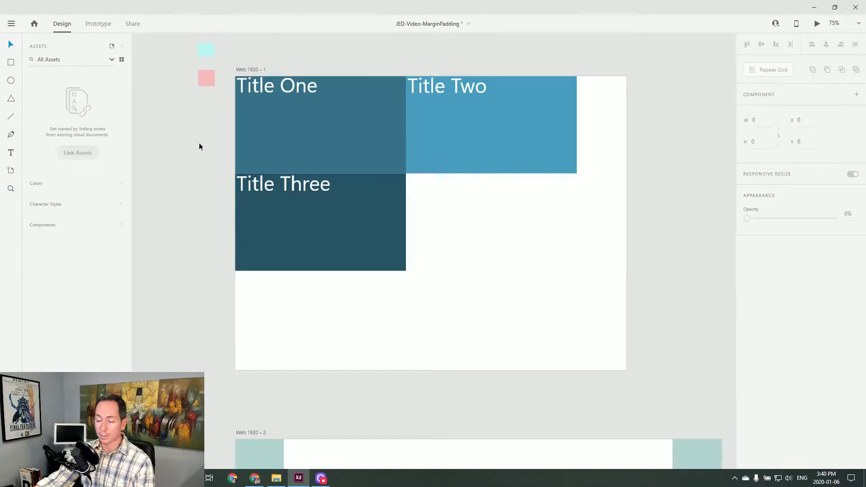
left_click_drag(204, 88, 240, 104)
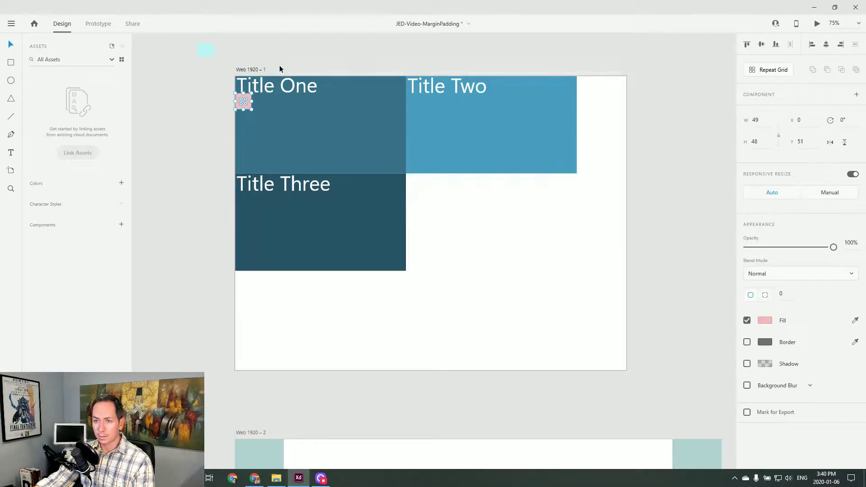
Move all three title cards right to X 49, leaving a left margin as wide as the pink square.
left_click_drag(285, 54, 490, 261)
left_click_drag(326, 136, 342, 136)
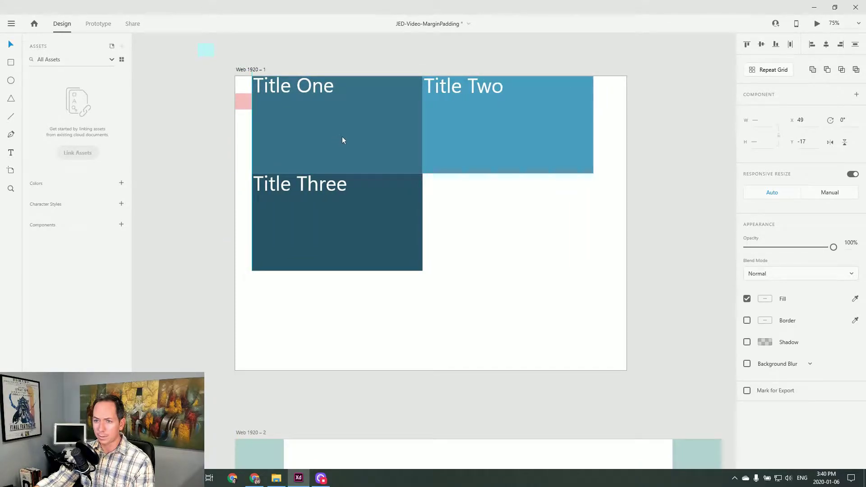
left_click(215, 146)
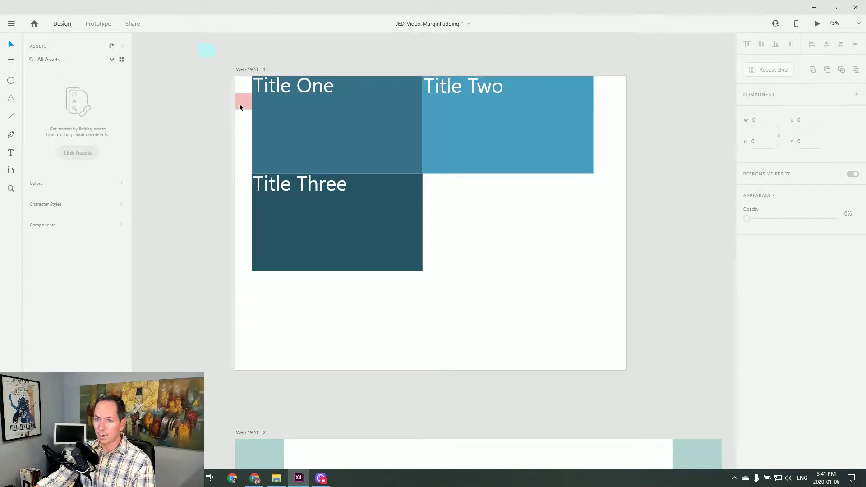
Lower all three title cards to group Y 31 and place a copy of the pink square as the top margin above Title One.
left_click(329, 120)
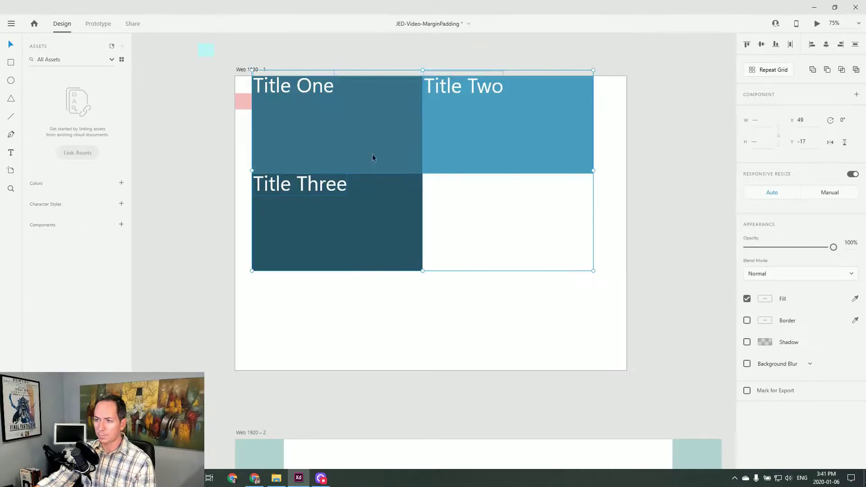
left_click_drag(329, 120, 331, 137)
left_click_drag(245, 103, 272, 87)
left_click_drag(496, 257, 305, 133)
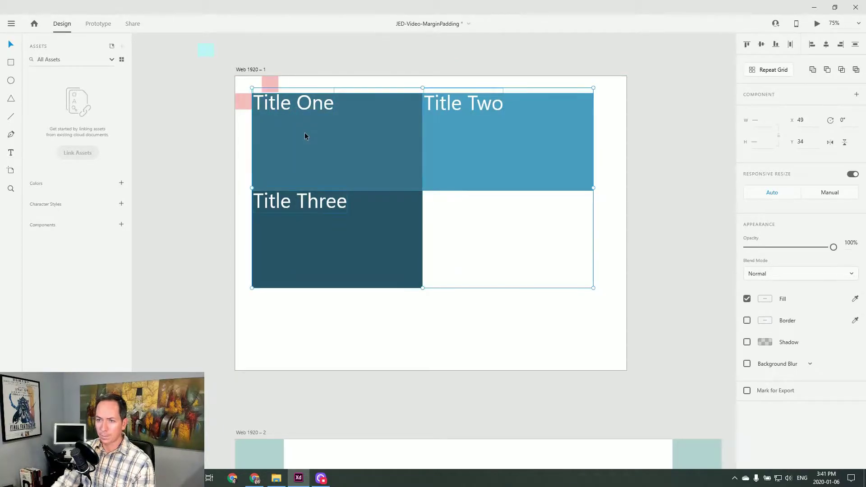
key("Up")
key("Up")
key("Up")
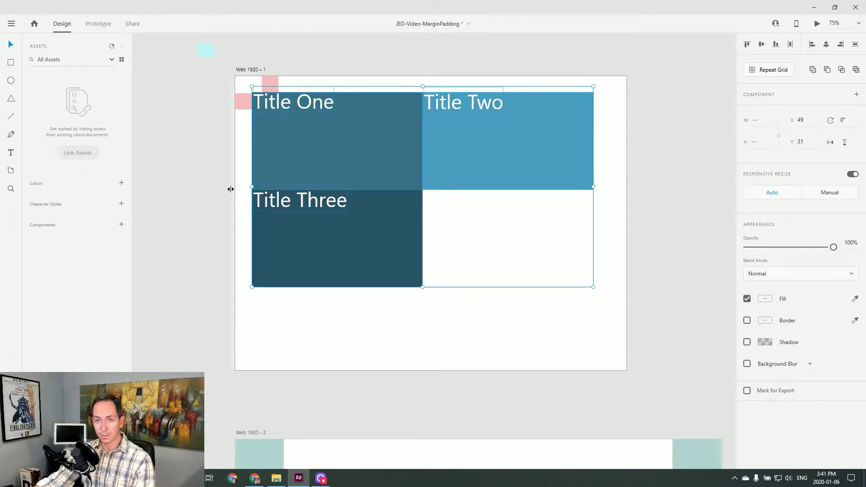
Copy the pink square to the right edge of the Title One card and move the Title Two card right by its width.
left_click(217, 115)
left_click_drag(243, 107, 431, 108)
left_click_drag(498, 212, 465, 97)
left_click_drag(455, 161, 470, 160)
left_click(499, 243)
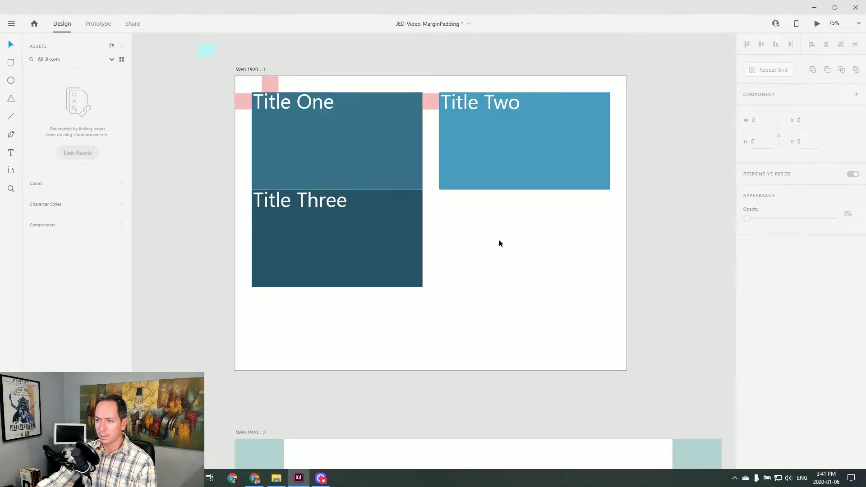
Copy the pink square below the Title One card and move the Title Three card down by the square's height.
left_click_drag(274, 84, 272, 203)
left_click_drag(339, 317, 320, 201)
left_click_drag(326, 240, 326, 256)
left_click(482, 262)
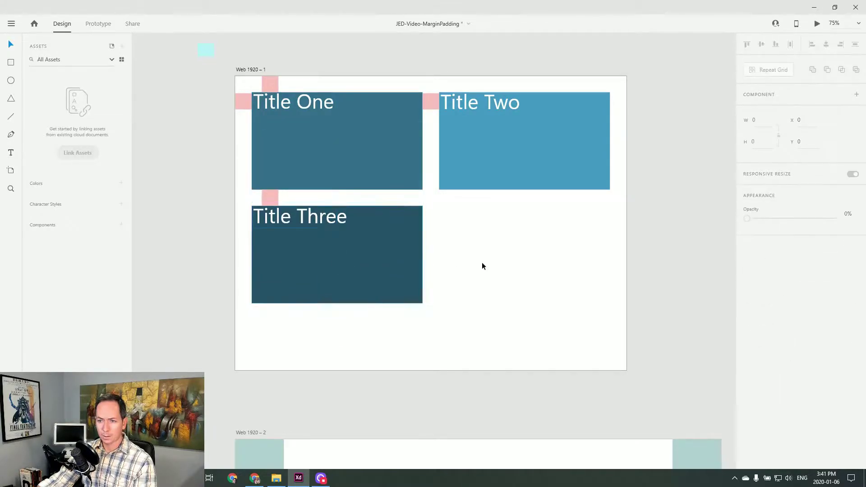
left_click_drag(359, 333, 304, 218)
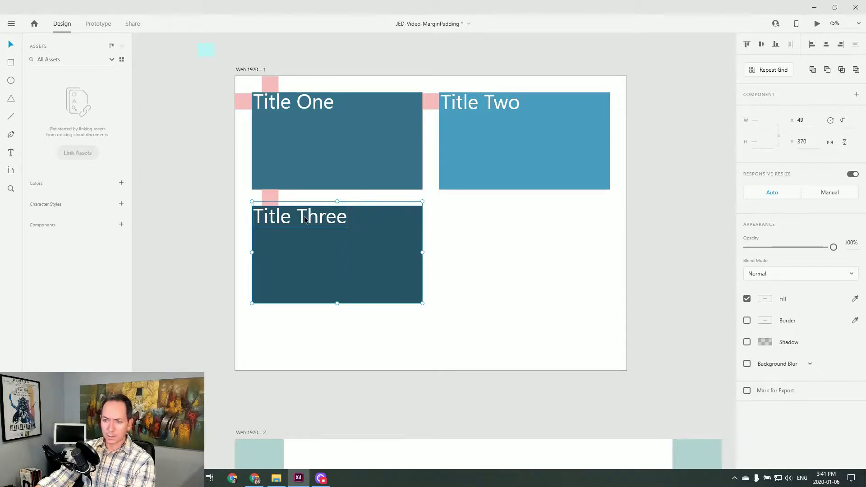
left_click(461, 237)
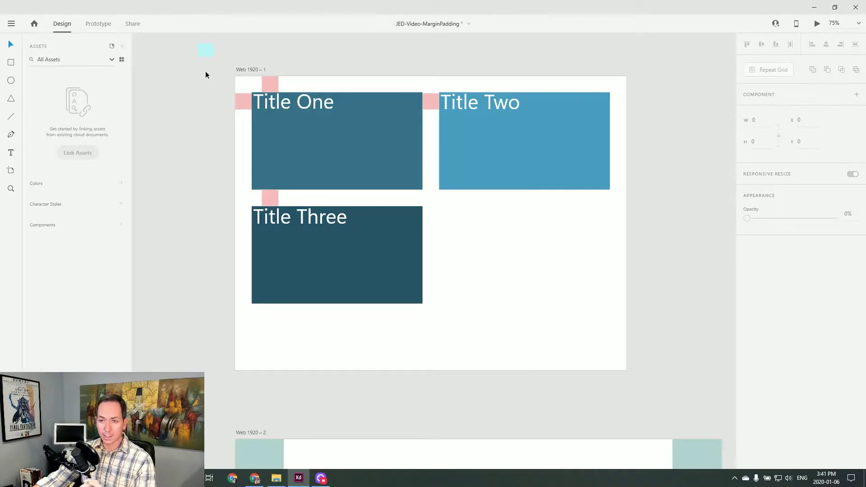
Place the cyan square at the Title One card's top inner edge and lower the title text to Y 80 beneath it.
left_click(296, 139)
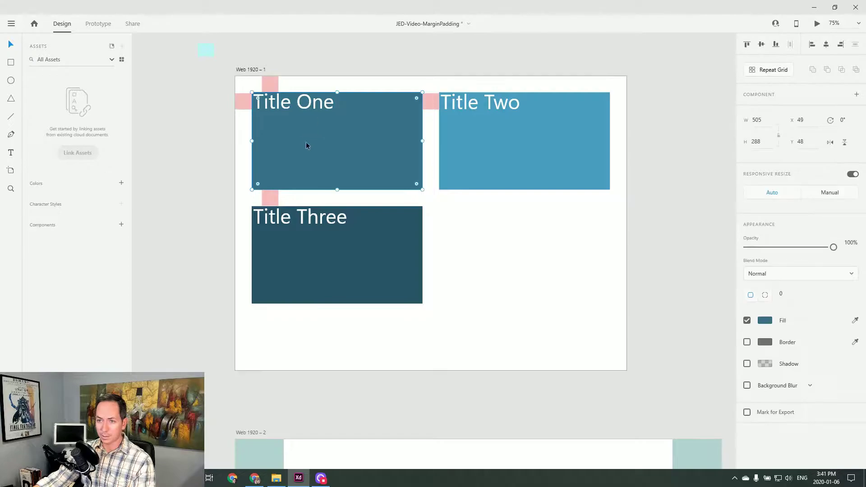
left_click_drag(207, 48, 309, 102)
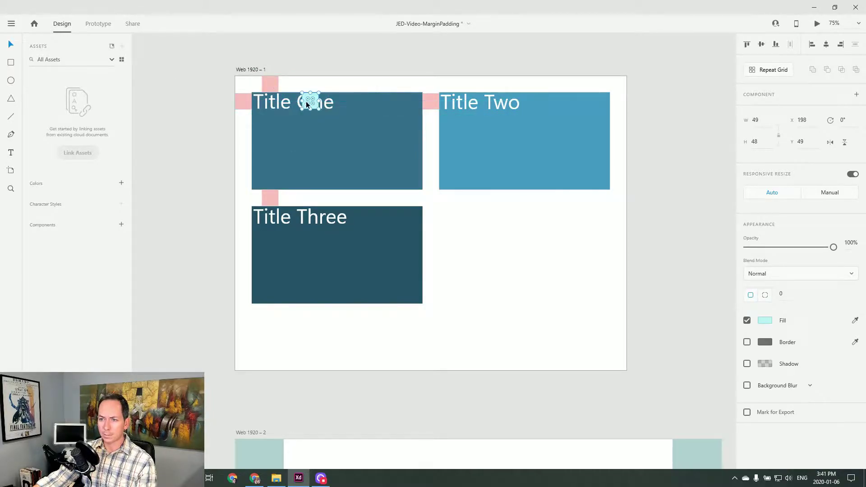
left_click(282, 104)
left_click_drag(288, 103, 286, 118)
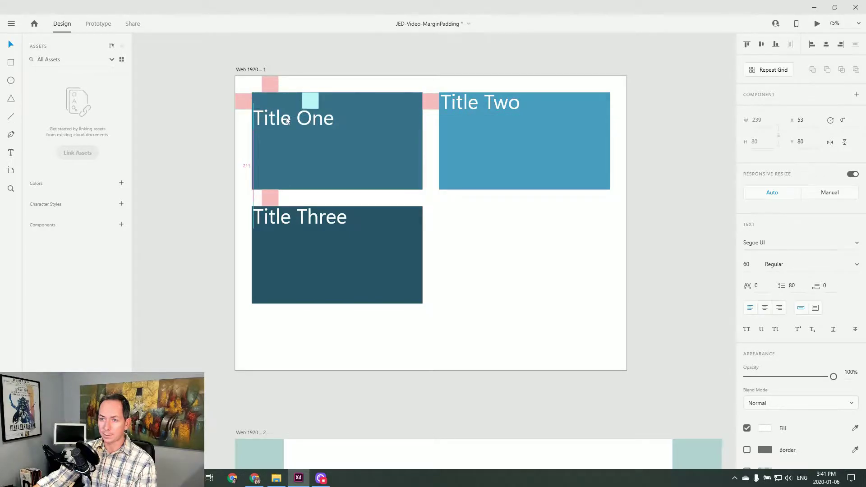
left_click(209, 131)
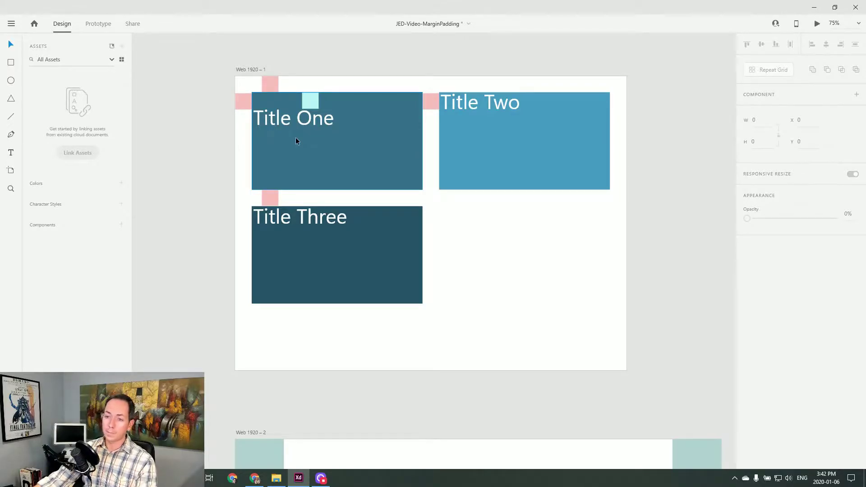
Copy the cyan square to the Title One card's left inner edge and shift the title text right by its width.
left_click_drag(310, 99, 307, 126)
left_click(204, 136)
left_click(196, 143)
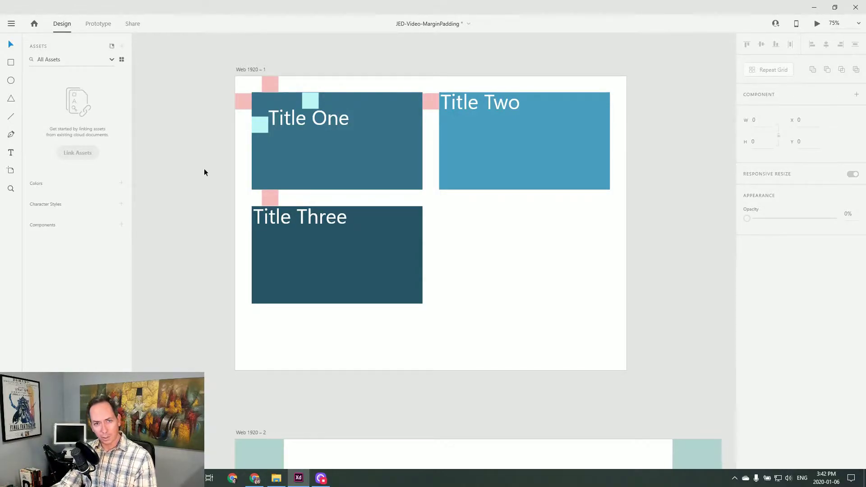
Try lowering the Title Two card about 24 px, and return it level with the Title One card.
left_click(516, 117)
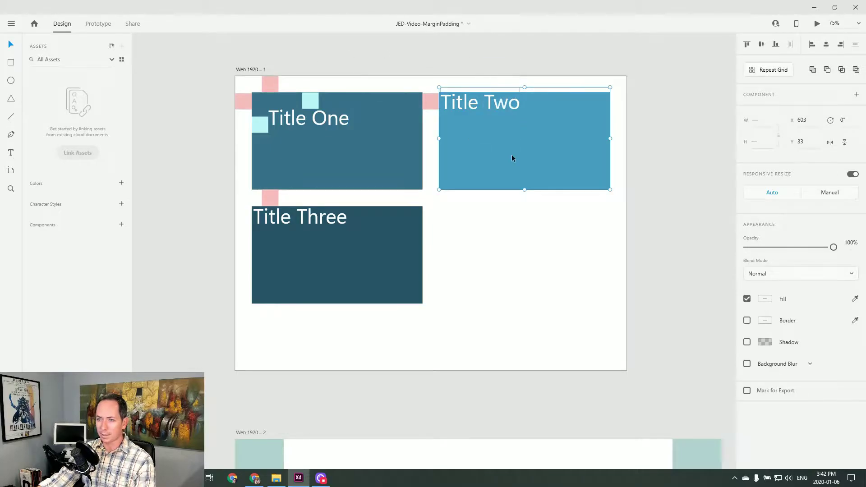
left_click_drag(513, 145, 516, 154)
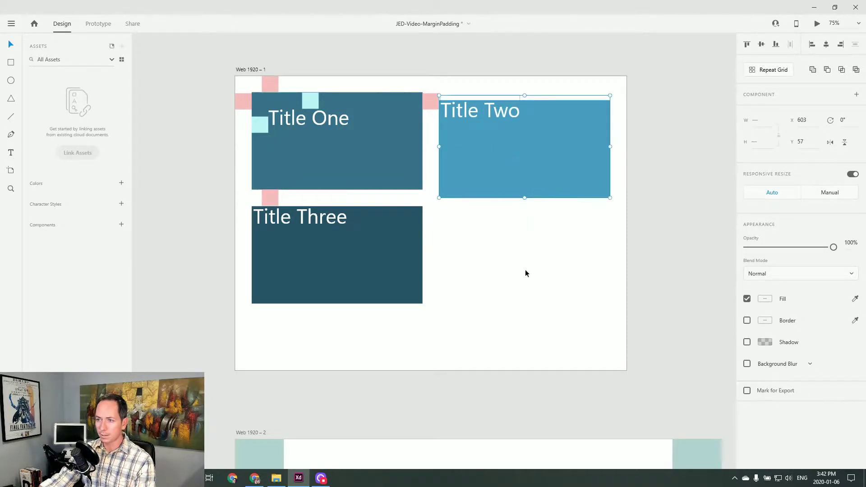
double_click(534, 160)
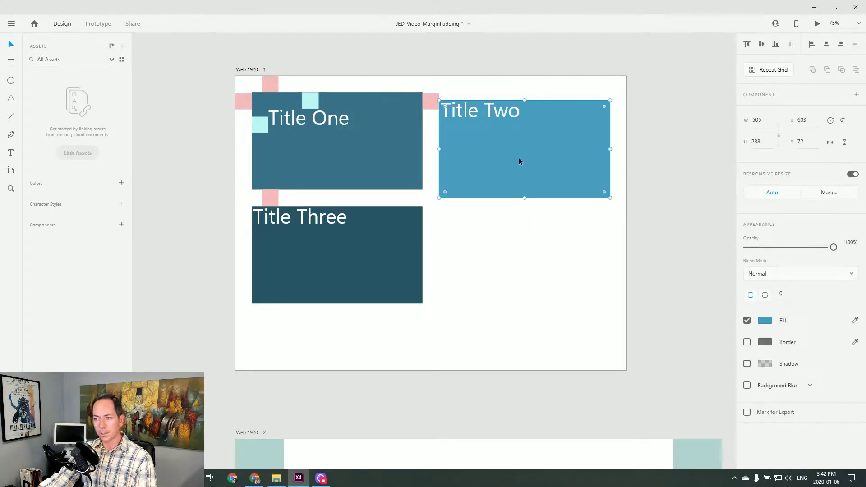
left_click(472, 93)
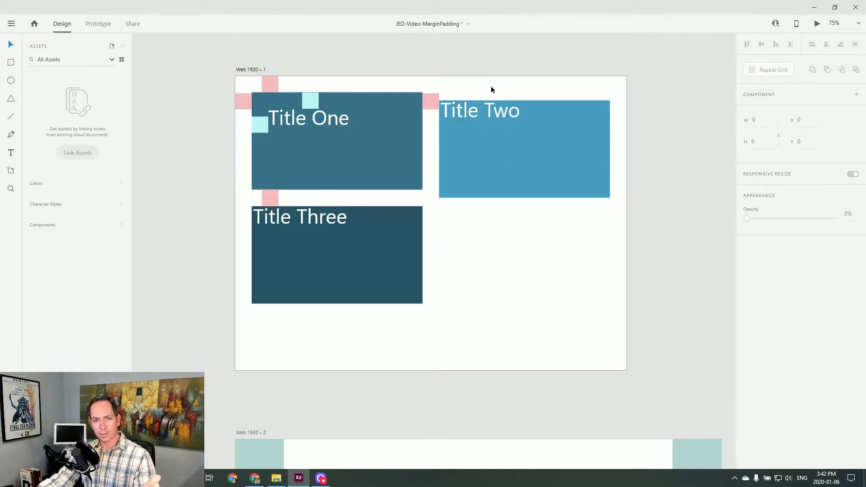
left_click(499, 128)
left_click_drag(482, 170, 481, 160)
left_click(505, 261)
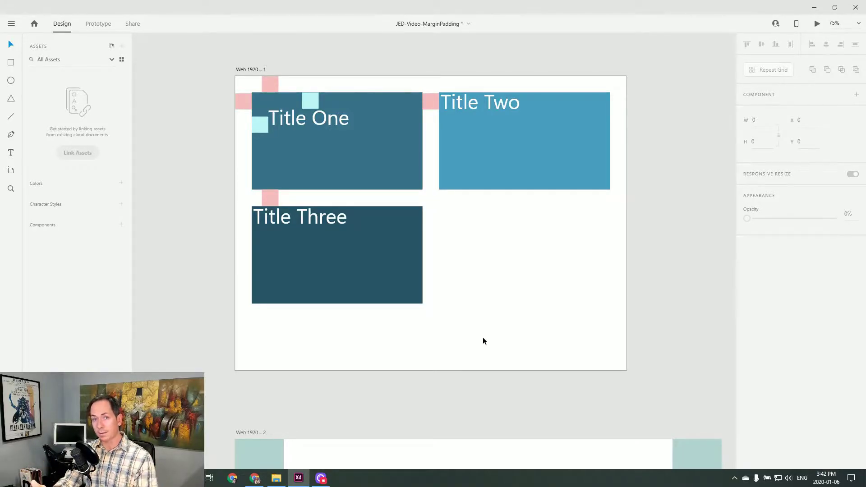
Draw a rectangle about 1149 by 329 between the two green side bands on the Web 1920 – 2 artboard.
left_click_drag(486, 330, 505, 93)
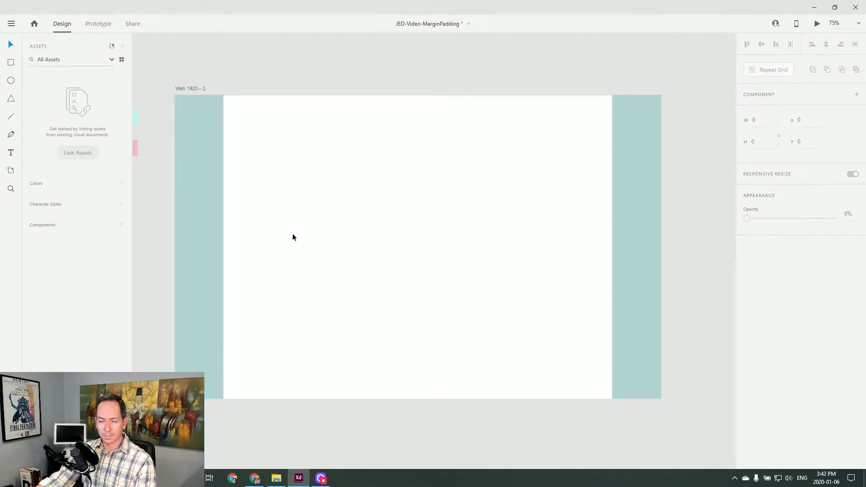
left_click(196, 121)
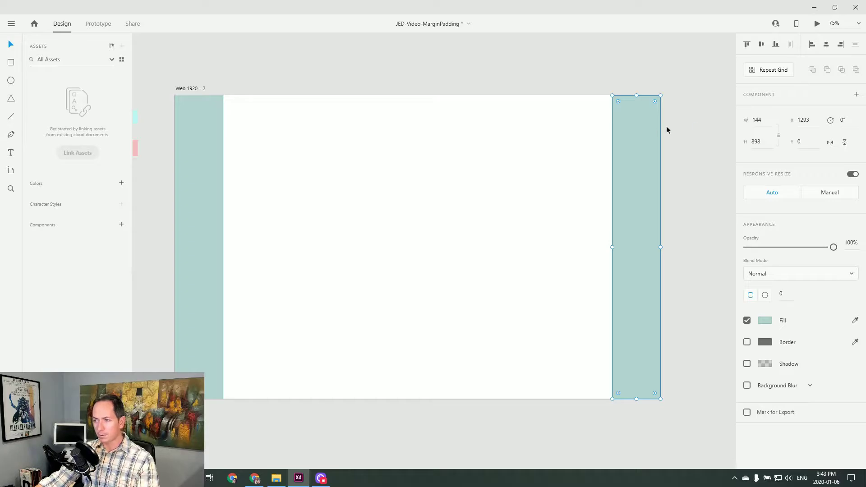
left_click(689, 130)
scroll(279, 71, "left", 2)
scroll(271, 78, "right", 2)
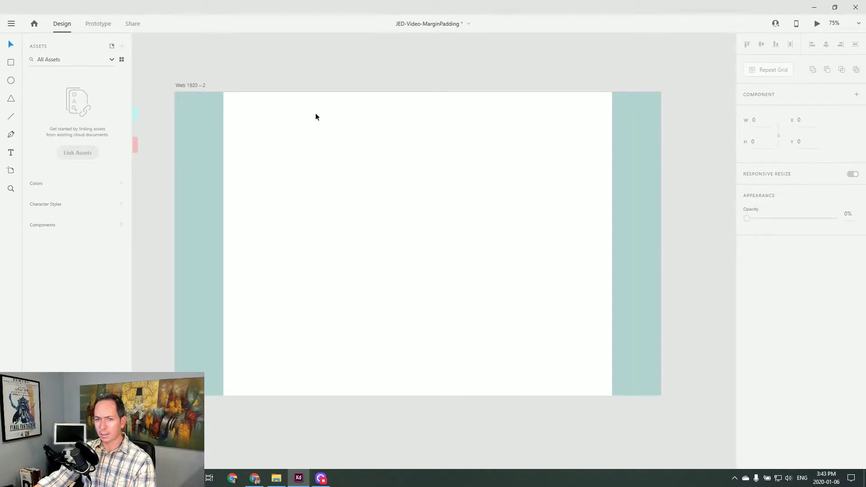
left_click(11, 62)
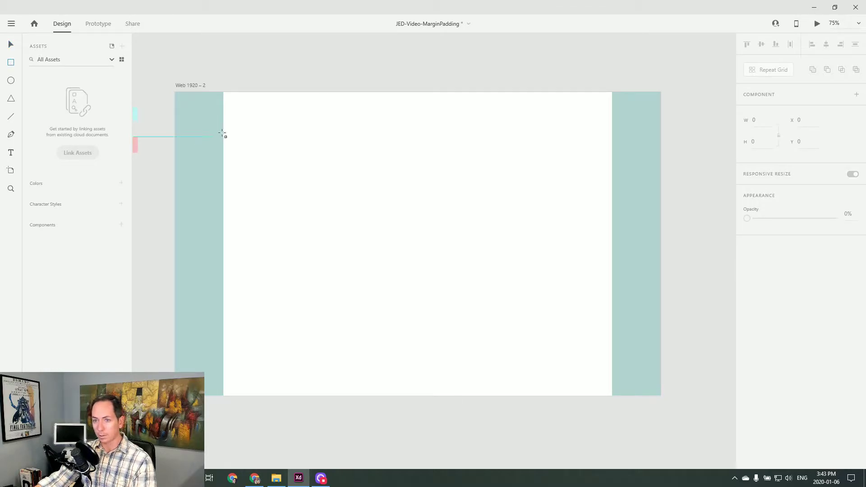
left_click_drag(224, 104, 611, 213)
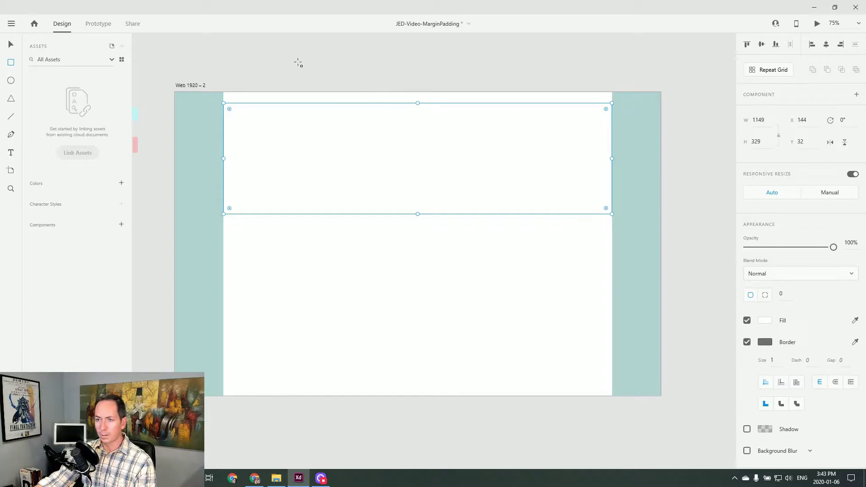
key("Escape")
left_click(309, 207)
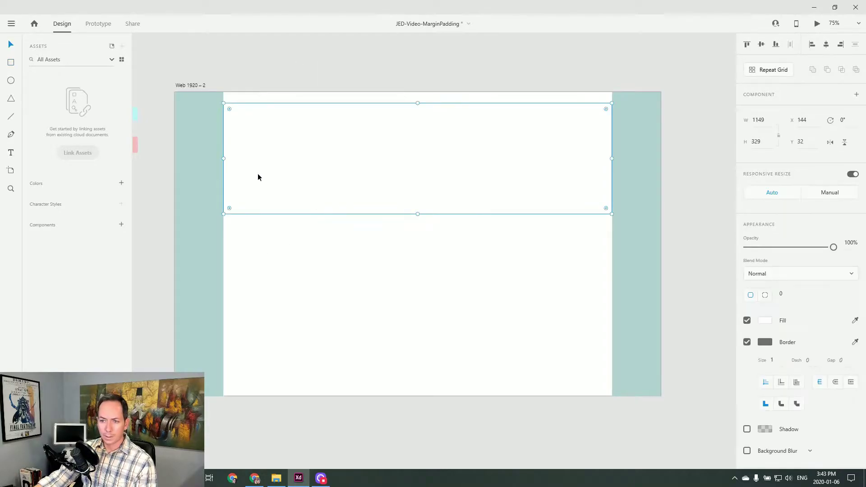
left_click(275, 286)
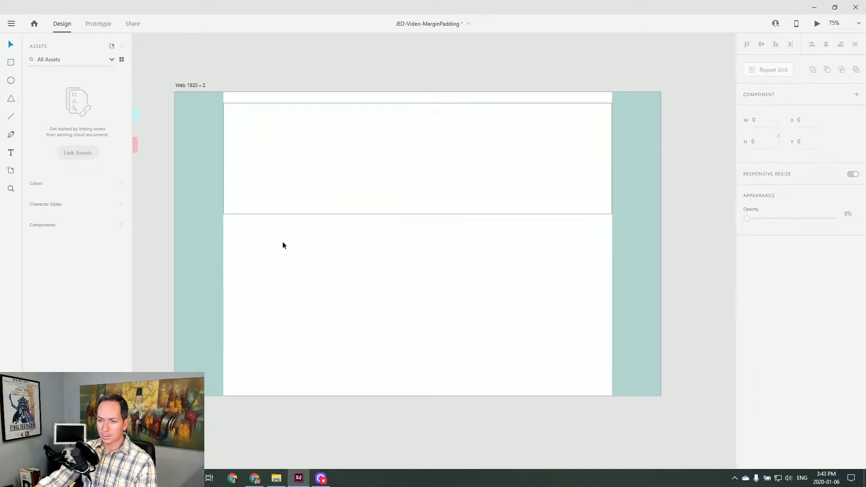
Inset the rectangle equally from both green side bands to a width of about 1045.
left_click(250, 162)
left_click_drag(224, 158, 241, 159)
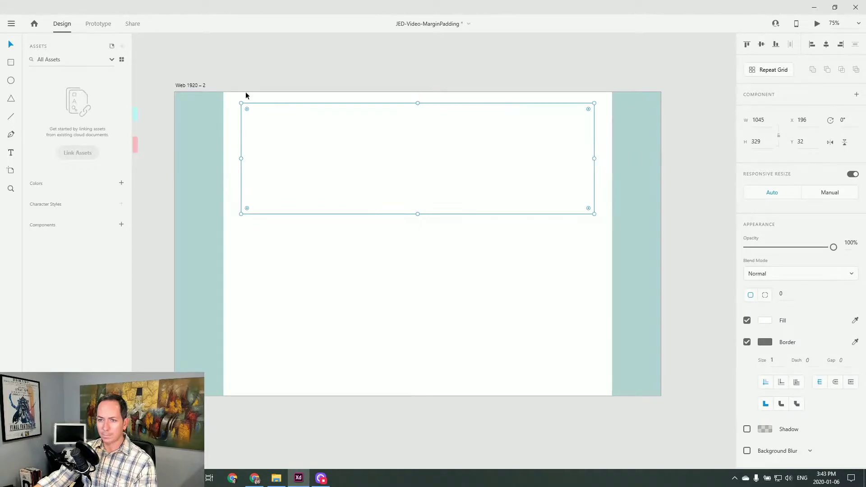
key("Escape")
Draw a full-height strip about 63 by 911 beside the left green band and fill it with the cyan square's color.
left_click(11, 62)
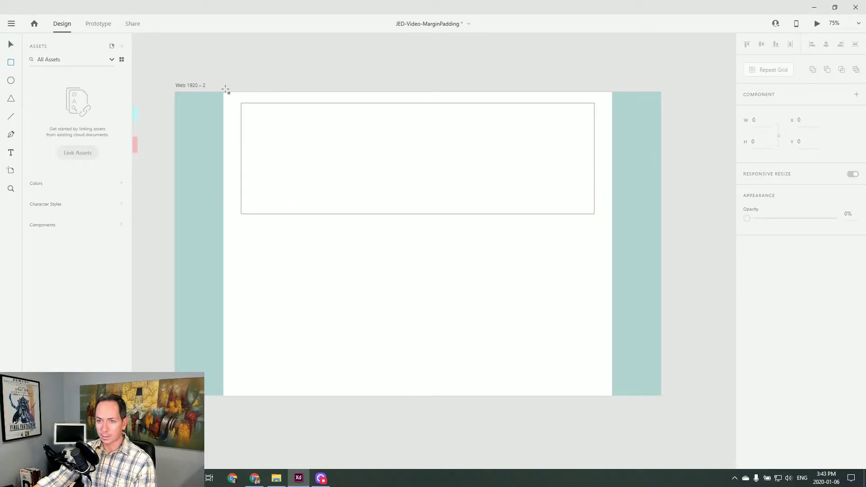
mouse_move(224, 88)
left_mouse_down()
mouse_move(259, 340)
mouse_move(246, 396)
left_mouse_up()
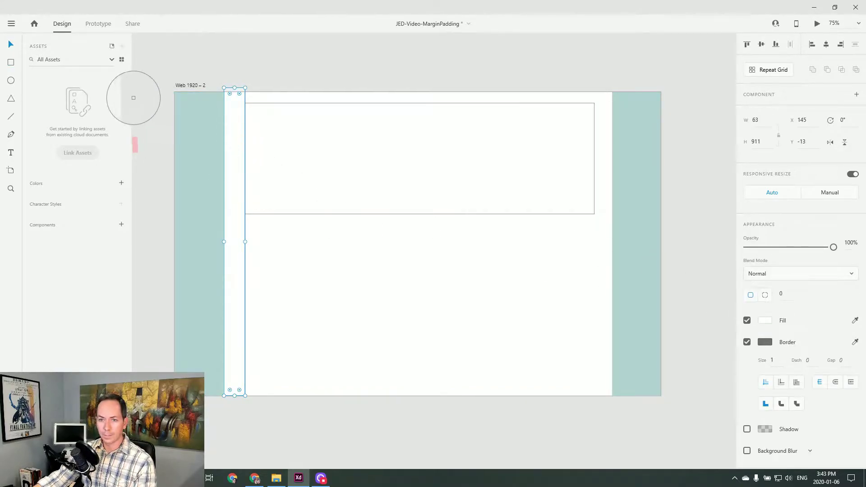
left_click(135, 115)
left_click(153, 78)
left_click(235, 131)
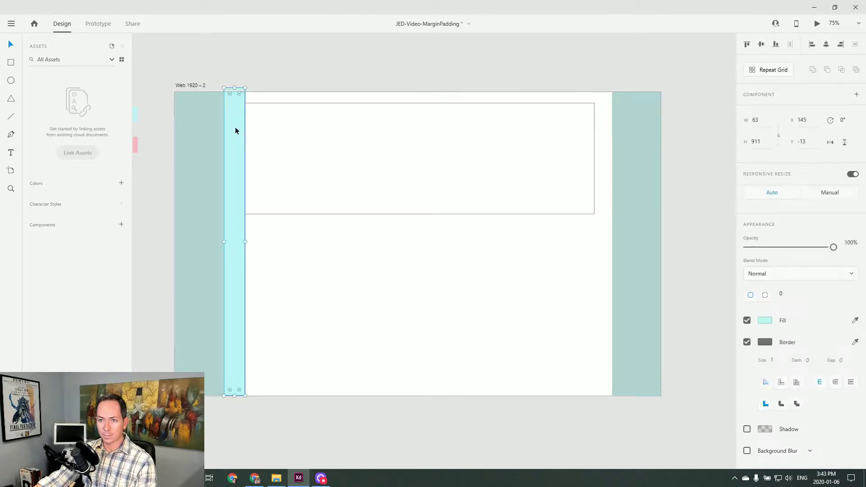
Align the cyan strip with the left green band at X 143 and narrow it to about 53, up to the rectangle's edge.
key("Left")
key("Left")
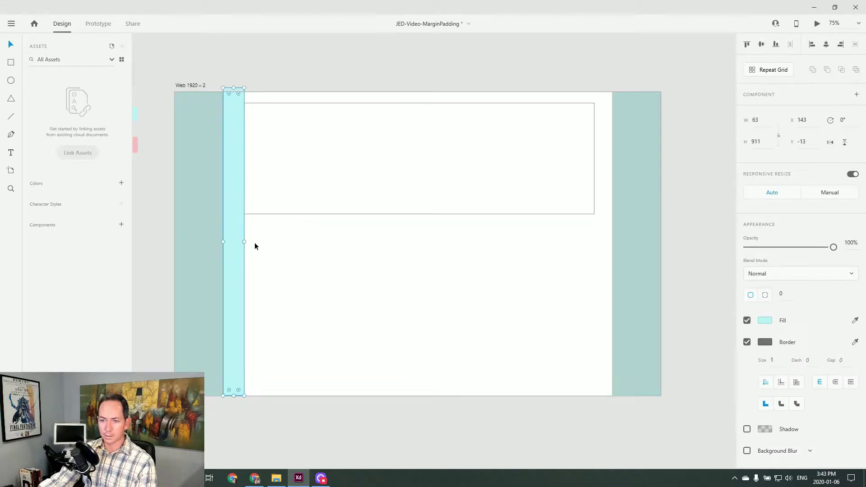
left_click_drag(243, 241, 240, 242)
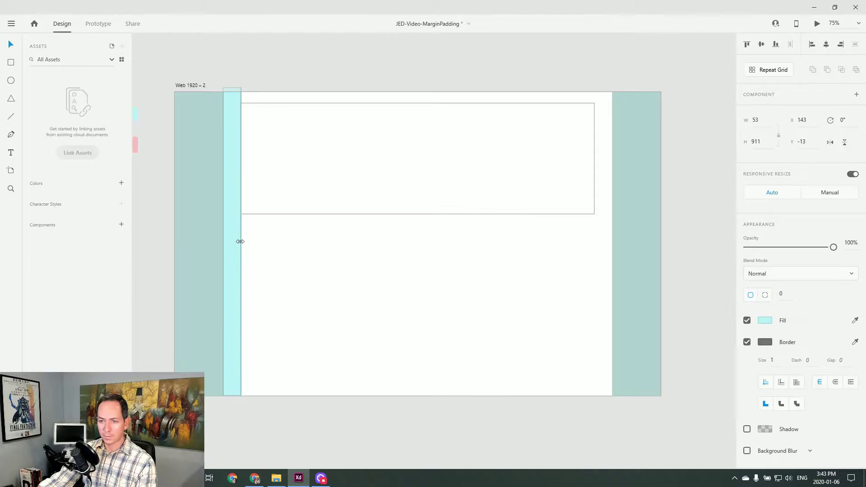
Delete the cyan strip between the left green band and the container rectangle.
left_click(272, 83)
left_click(300, 136)
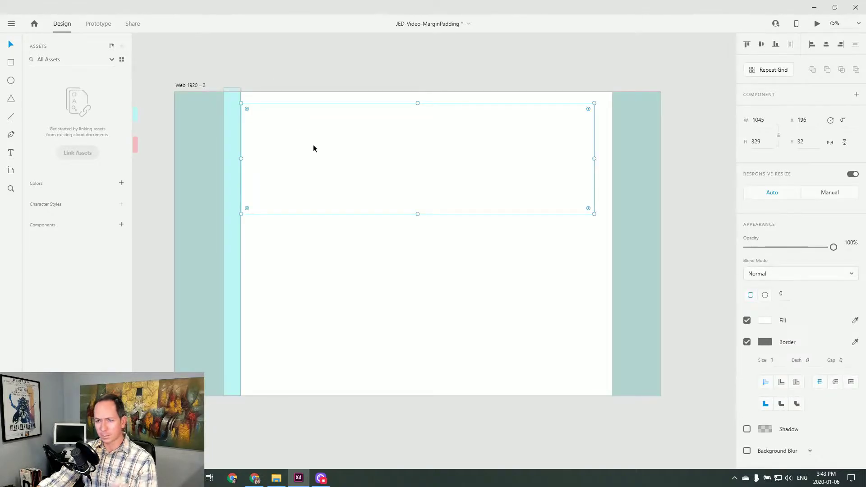
left_click(282, 252)
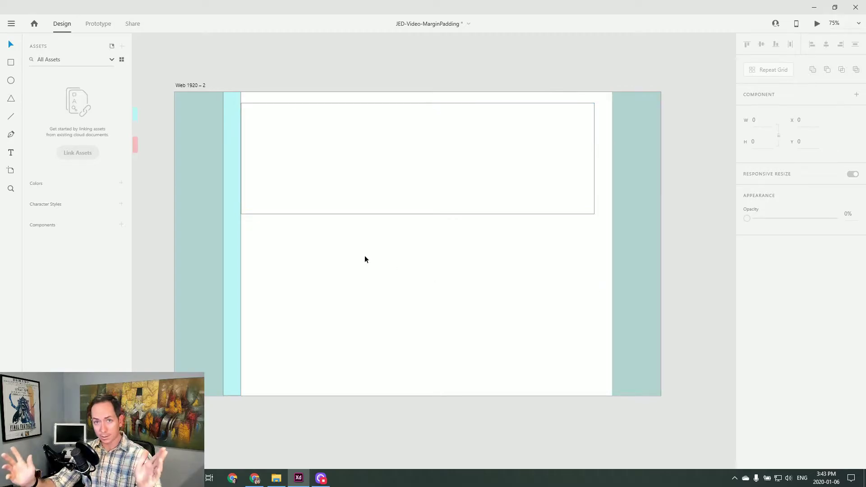
left_click(227, 241)
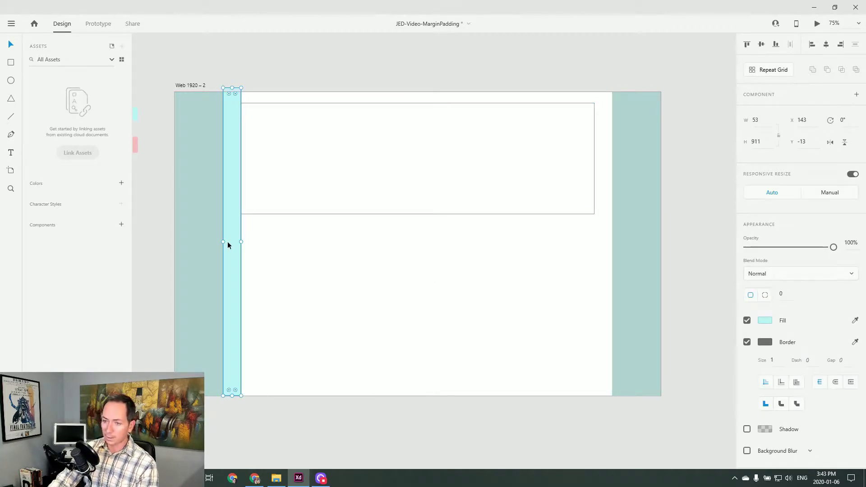
key("Delete")
left_click(332, 139)
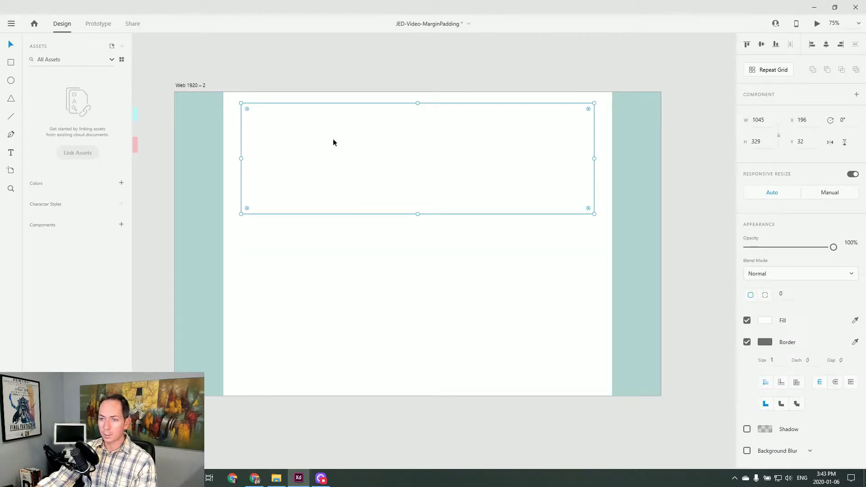
left_click(288, 80)
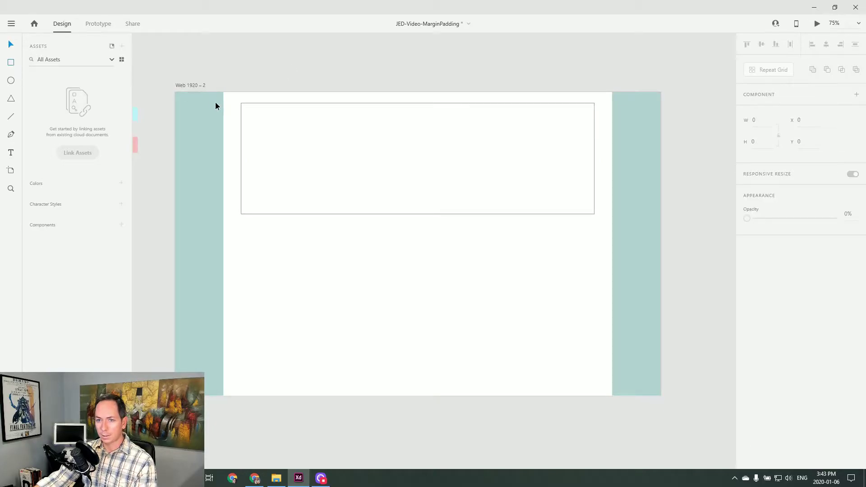
Draw a rectangle about 324 by 246 below the left part of the container rectangle.
left_click(11, 63)
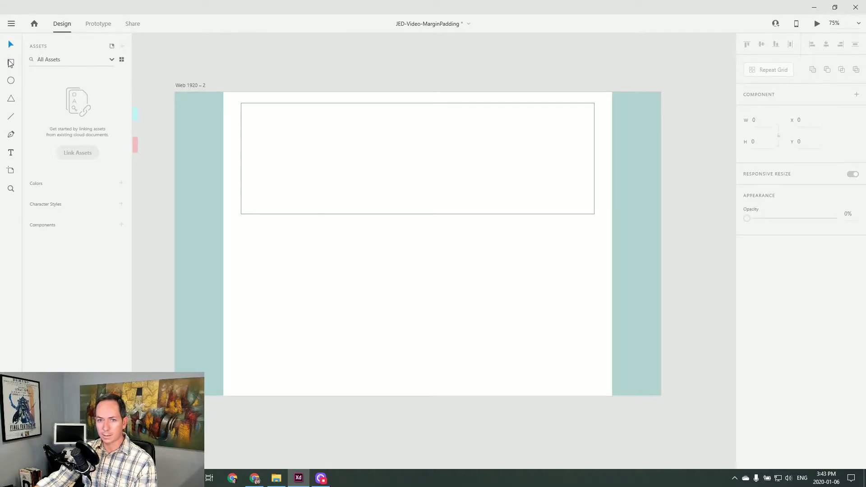
mouse_move(265, 244)
left_mouse_down()
mouse_move(282, 293)
mouse_move(374, 327)
left_mouse_up()
key("v")
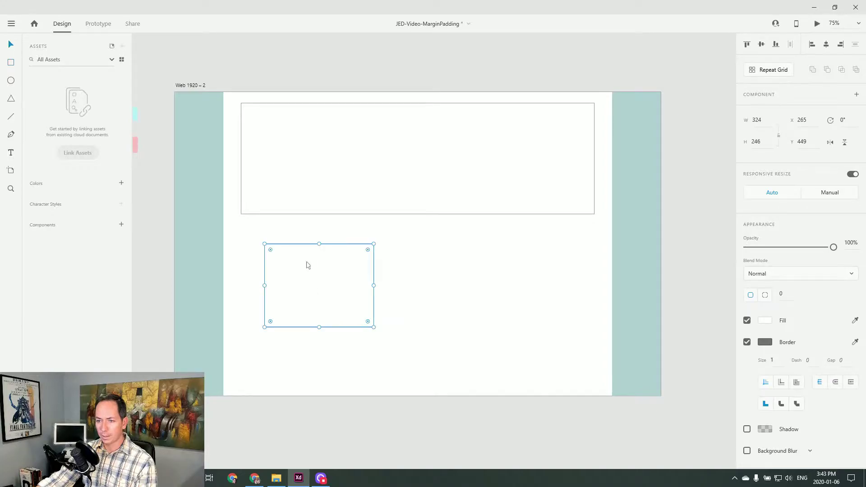
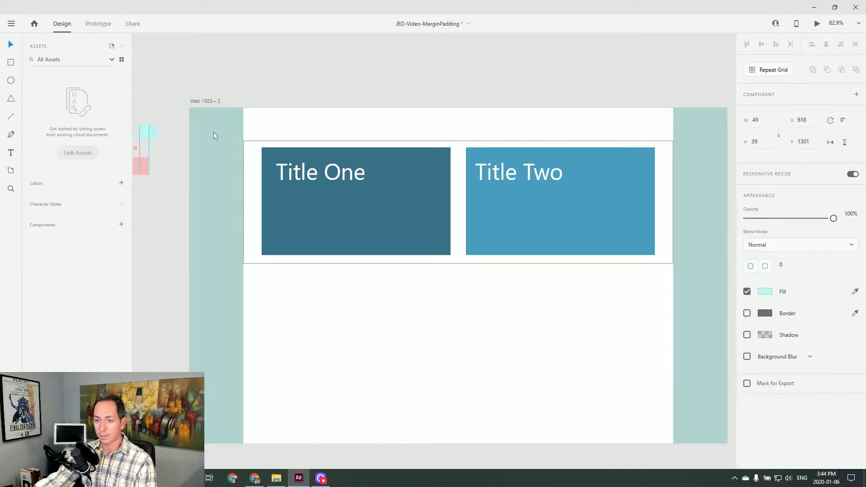
Undo the placement and stretching of the cyan square beside the left green band.
left_click(296, 78)
left_click(252, 131)
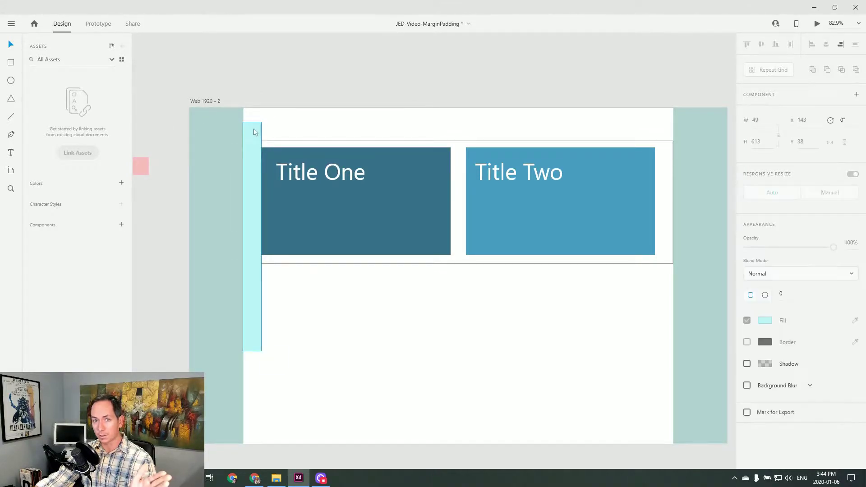
key("ctrl+z")
key("ctrl+z")
key("ctrl+z")
key("ctrl+z")
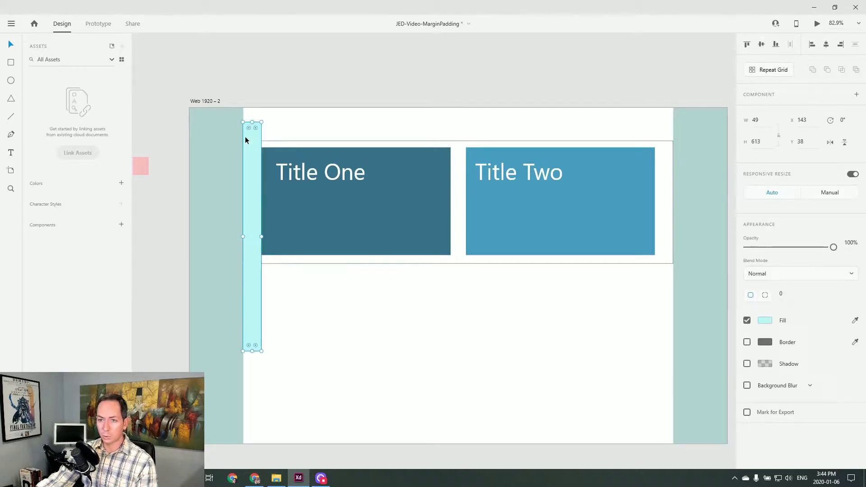
Fill the container's left, top and right insets around the two title cards with cyan padding strips.
left_click_drag(143, 138, 254, 265)
left_click(155, 257)
mouse_move(255, 207)
left_mouse_down()
mouse_move(663, 204)
mouse_move(425, 177)
mouse_move(233, 209)
mouse_move(252, 205)
left_mouse_up()
left_click_drag(260, 260, 670, 148)
left_click(500, 129)
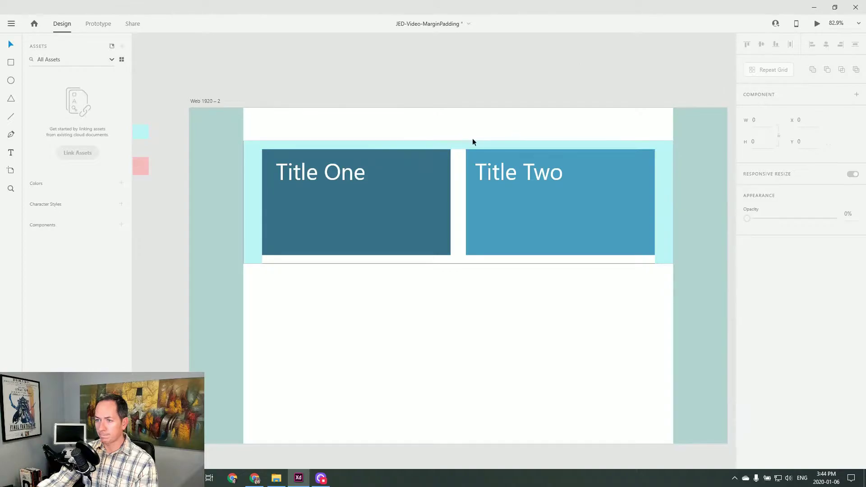
Place a semi-transparent copy of the cyan square above the Title One text and another to the left of it.
left_click_drag(134, 131, 315, 157)
left_click_drag(833, 247, 806, 247)
left_click(409, 84)
left_click_drag(320, 153, 272, 171)
left_click(234, 68)
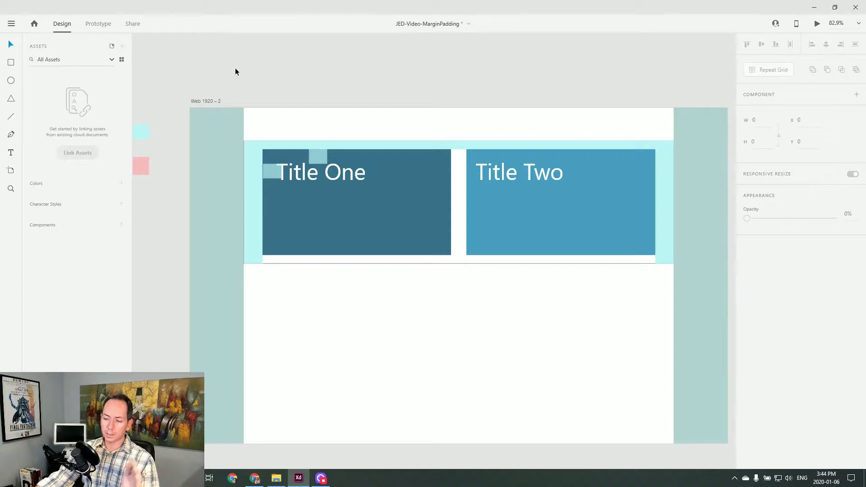
Examine the Title One card, its text and the padding around them inside the container.
left_click(401, 204)
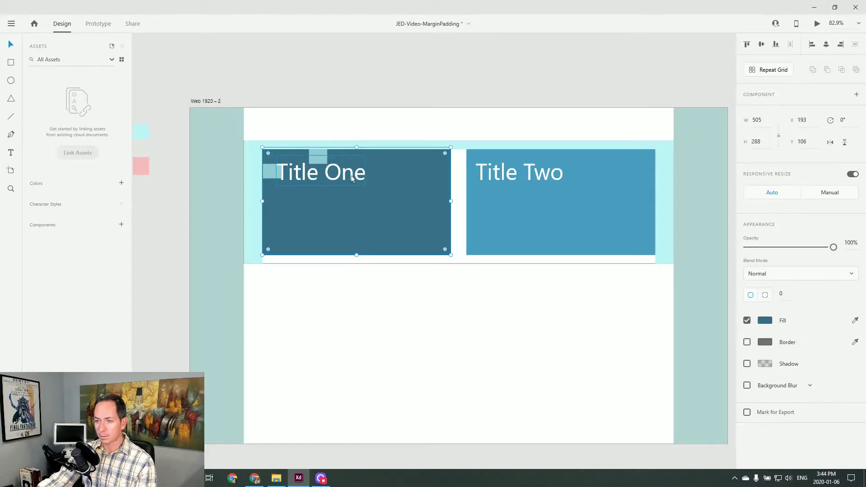
left_click(383, 101)
left_click(327, 180)
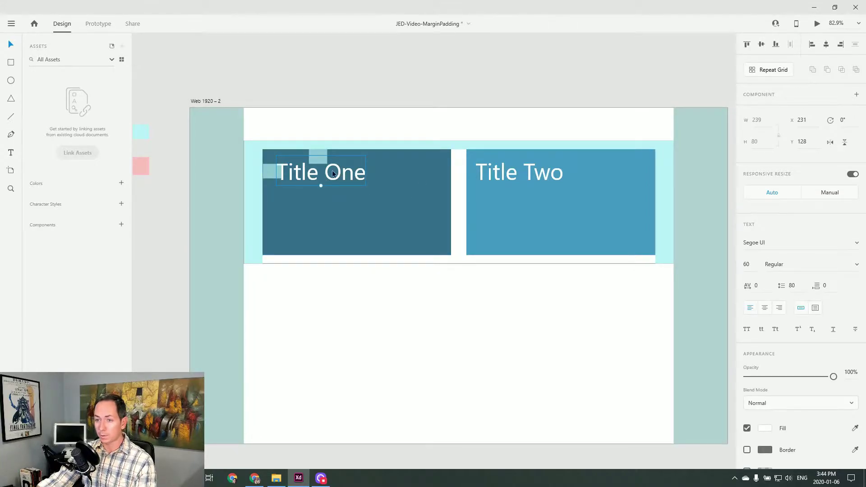
left_click(347, 226)
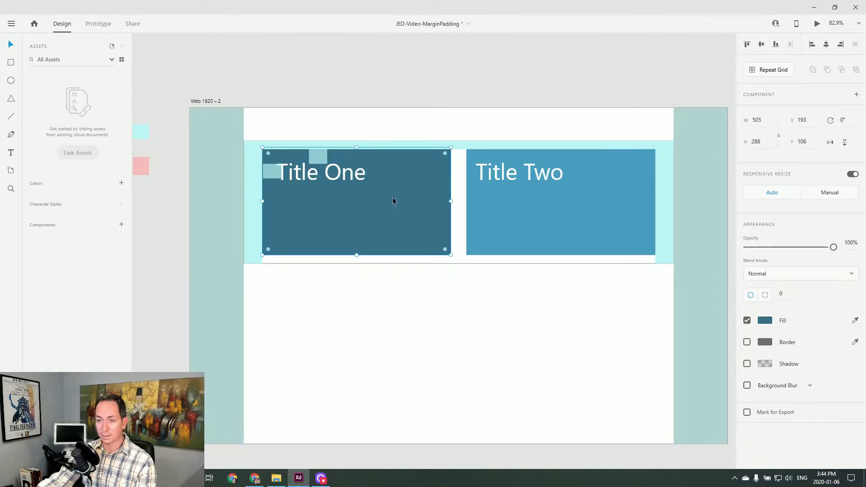
left_click(396, 146)
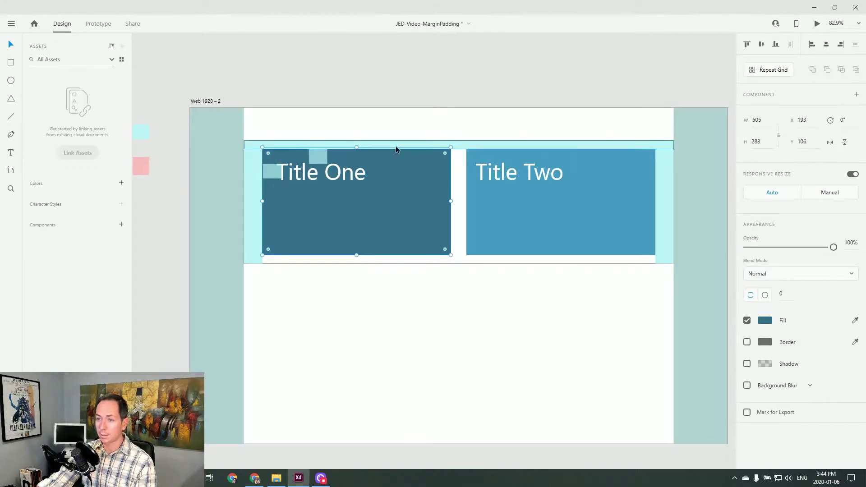
left_click(455, 263)
left_click(443, 298)
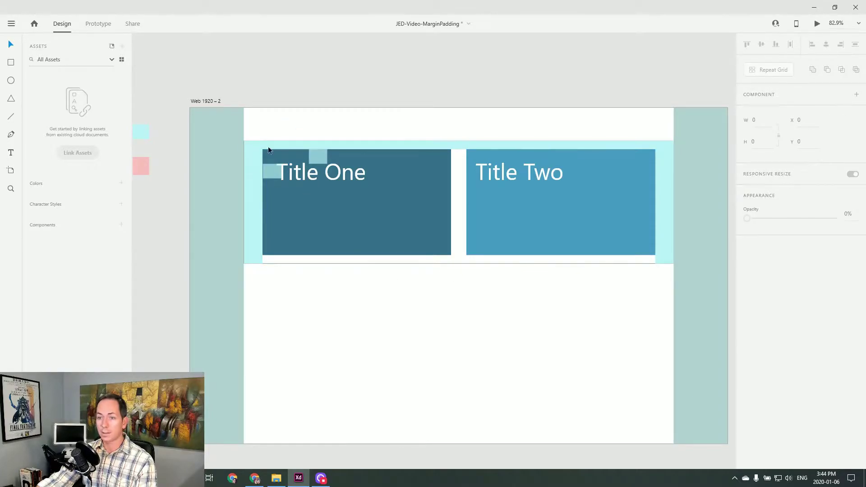
Stretch the left cyan padding strip to the artboard's full height, about 898.
left_click(255, 153)
left_click_drag(253, 140, 253, 107)
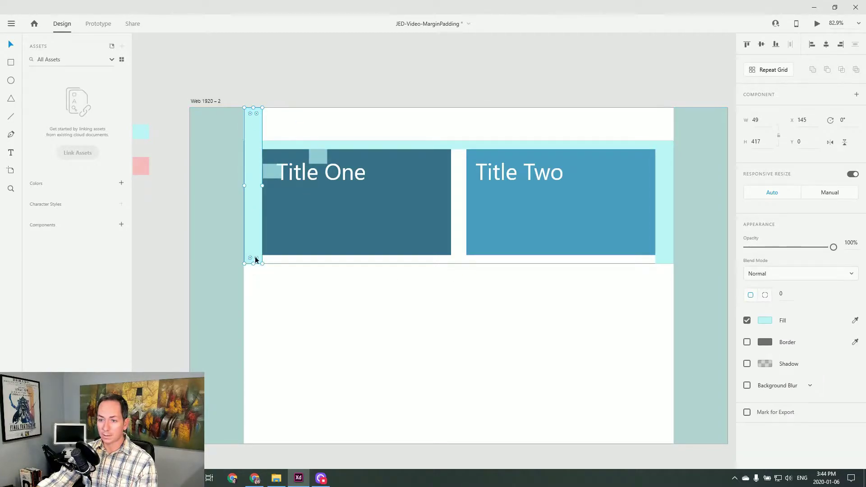
left_click_drag(254, 263, 265, 443)
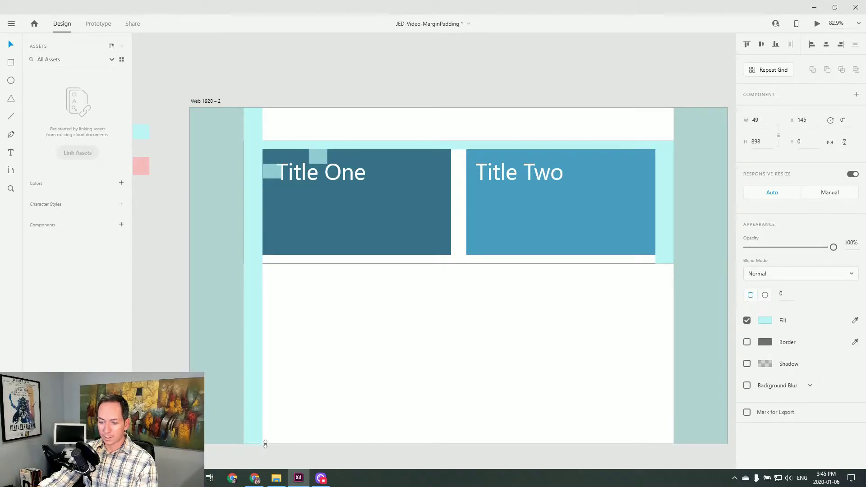
left_click(298, 454)
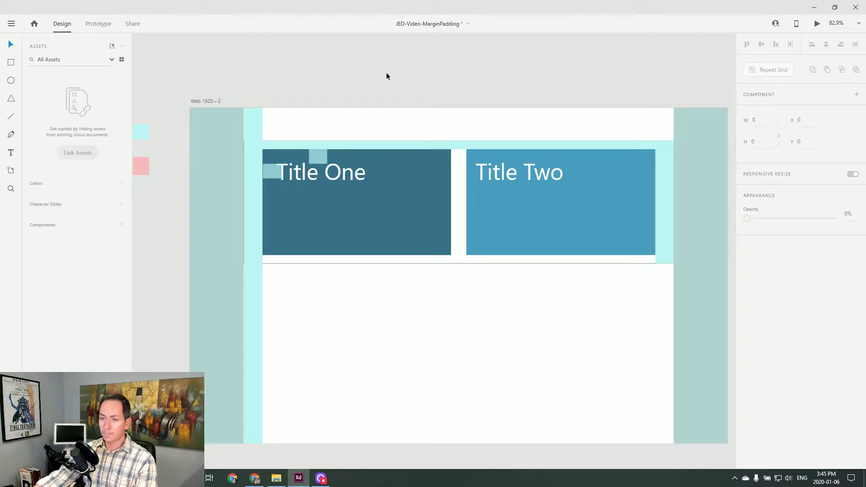
Delete the cyan strips around the title cards and the two cyan squares beside the Title One text.
left_click(277, 167)
key("Delete")
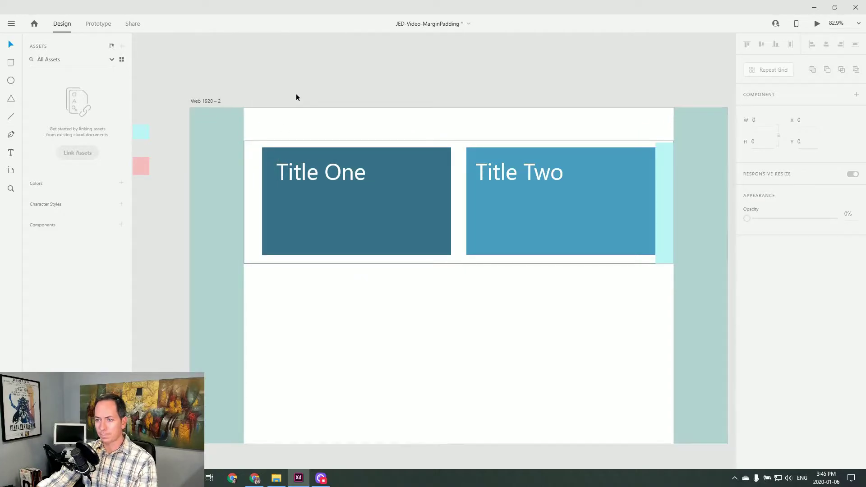
left_click(291, 207)
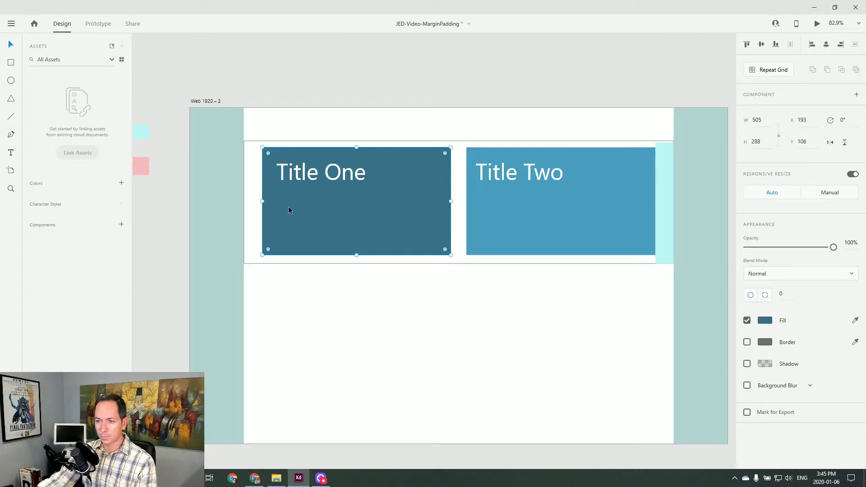
left_click_drag(301, 180, 309, 214)
left_click(662, 238)
key("Delete")
Enlarge the Title One and Title Two cards together to fill the container edge to edge, each about 575 by 328.
left_click(649, 235)
left_click(345, 182, "shift")
left_click_drag(337, 211, 302, 204)
left_click_drag(622, 249, 673, 264)
left_click(589, 84)
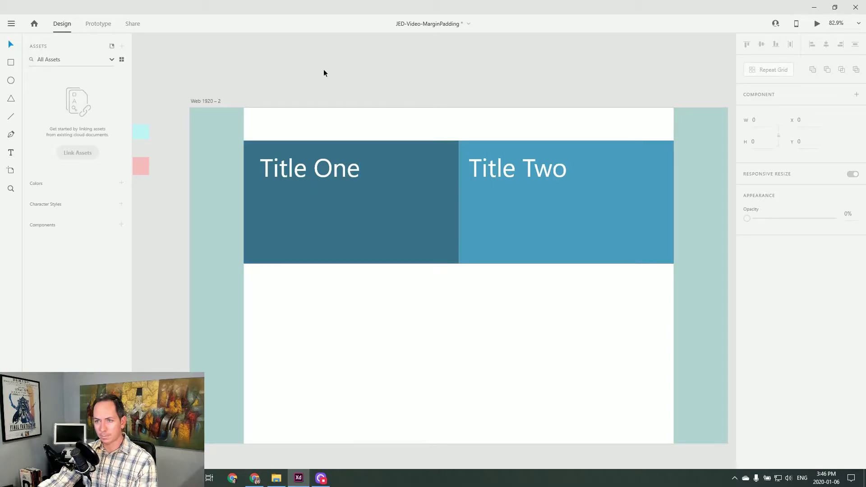
Place a copy of the pink square inside the Title One card's right edge and narrow the card to about 526 to meet it.
double_click(391, 200)
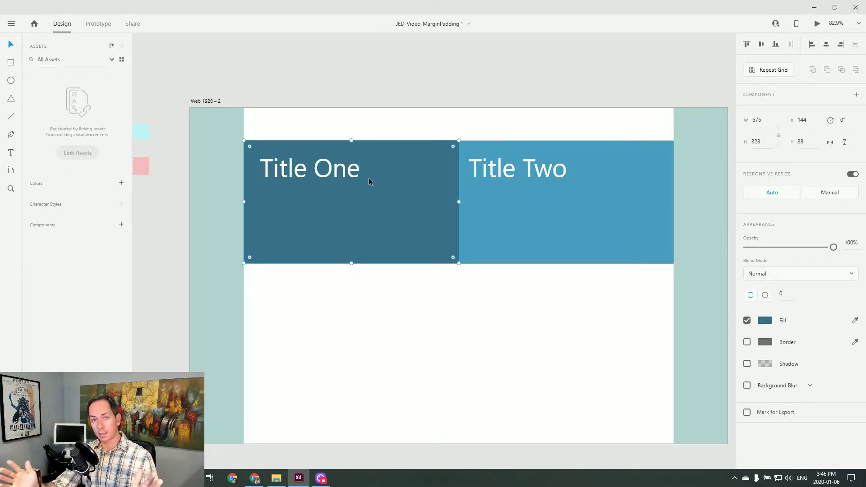
left_click(323, 94)
left_click_drag(139, 166, 448, 191)
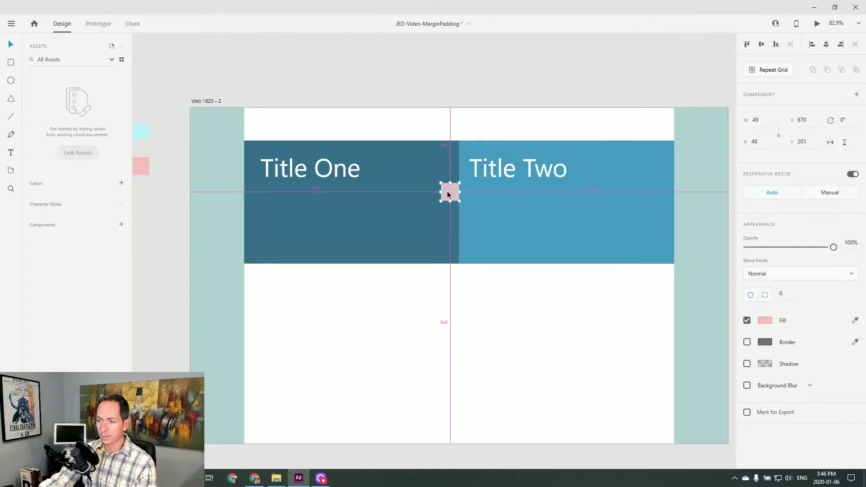
left_click(437, 128)
left_click(444, 196)
left_click(452, 194)
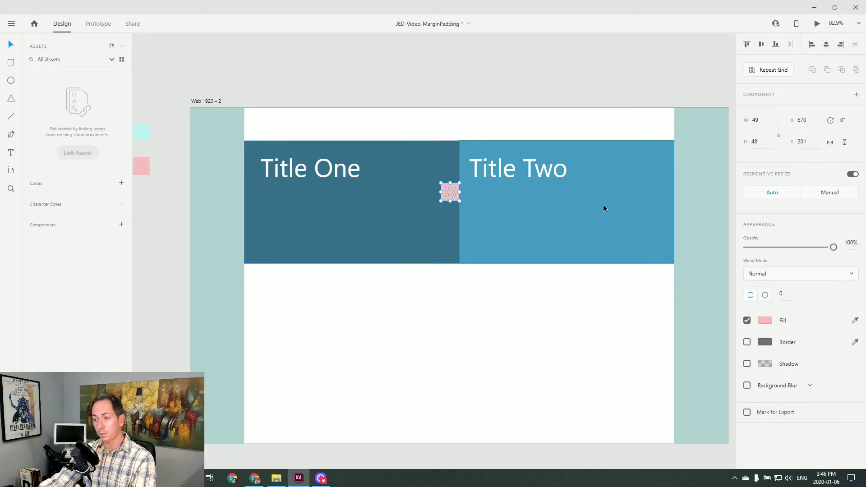
left_click(435, 214)
left_click_drag(459, 202, 442, 201)
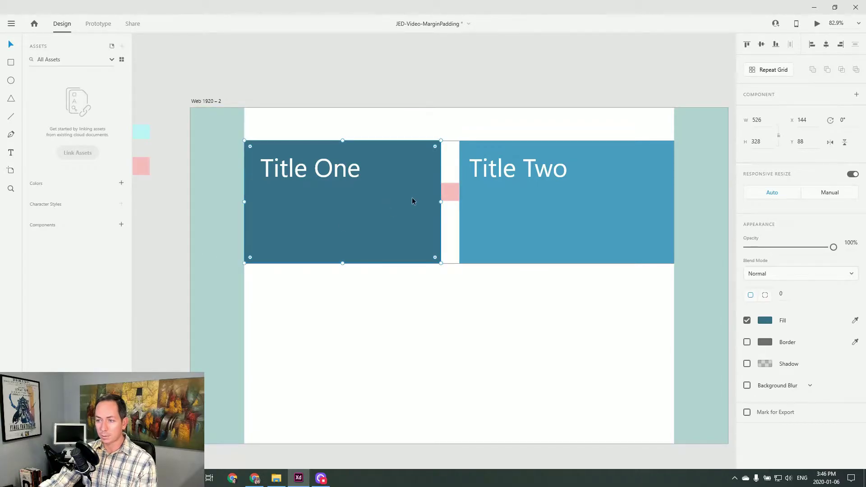
Place a pink square copy at the Title One card's left edge at X 143, then inset the card and its title beside it.
left_click(142, 169)
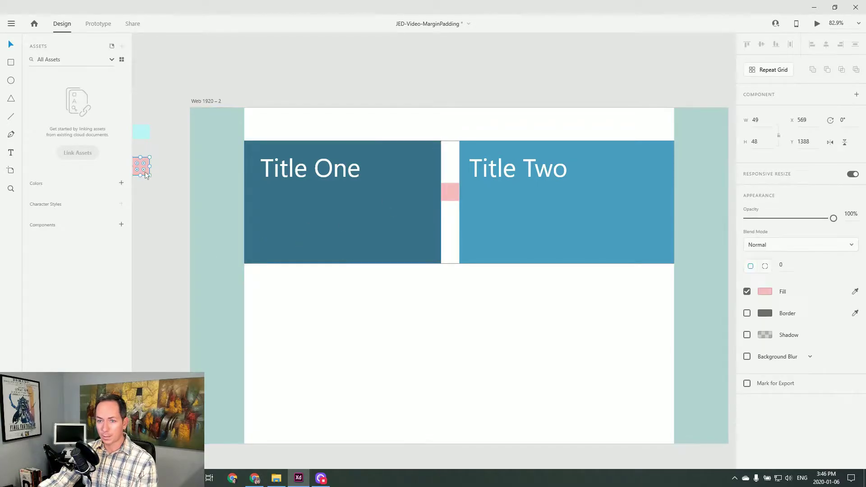
left_click_drag(142, 167, 254, 205)
left_click(279, 216)
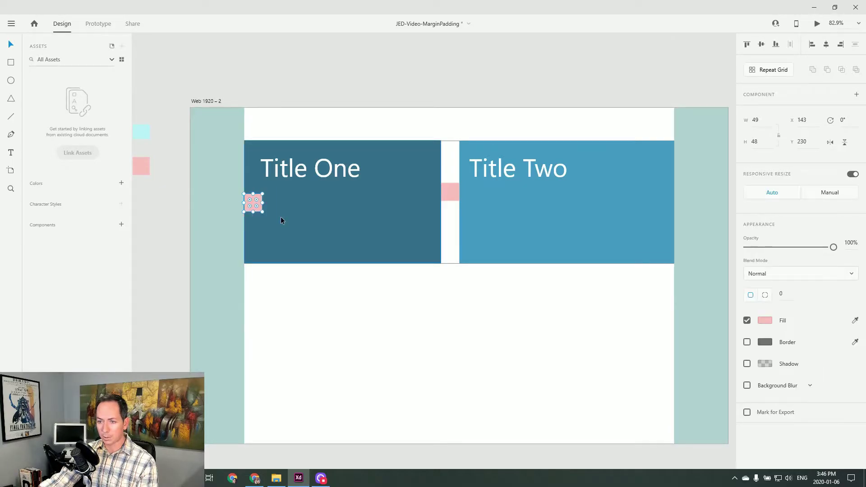
left_click_drag(245, 202, 262, 202)
left_click_drag(289, 174, 300, 173)
left_click(163, 282)
Place a copy of the pink square at the Title Two card's left edge and widen it into a horizontal bar.
left_click(498, 208)
left_click(144, 167)
left_click(510, 205)
key("Escape")
left_click_drag(141, 163, 532, 227)
left_click(553, 81)
Trim the Title Two card's left side to the end of the wide pink bar and move its title into the narrowed card.
left_click(596, 210)
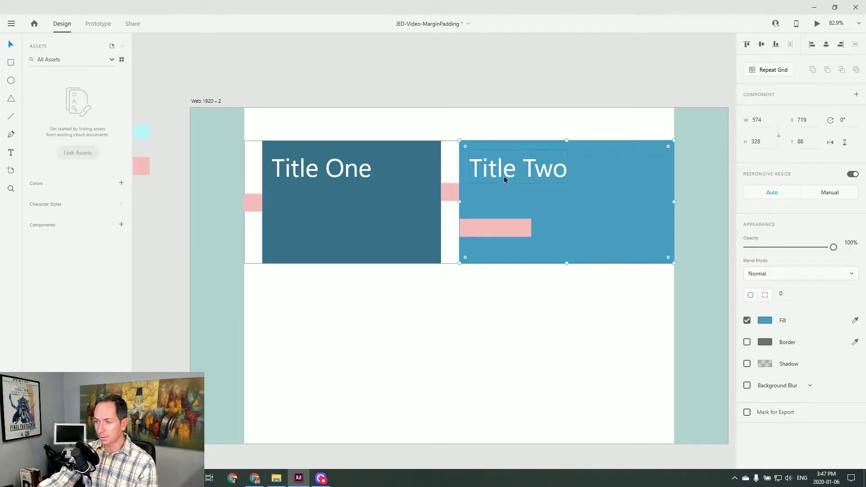
left_click_drag(460, 202, 531, 201)
left_click(555, 82)
left_click_drag(556, 172, 632, 174)
Move the wide pink bar up to the same height as the pink square left of the Title One card.
left_click(480, 229)
left_click_drag(480, 229, 481, 205)
left_click(487, 75)
left_click(449, 188)
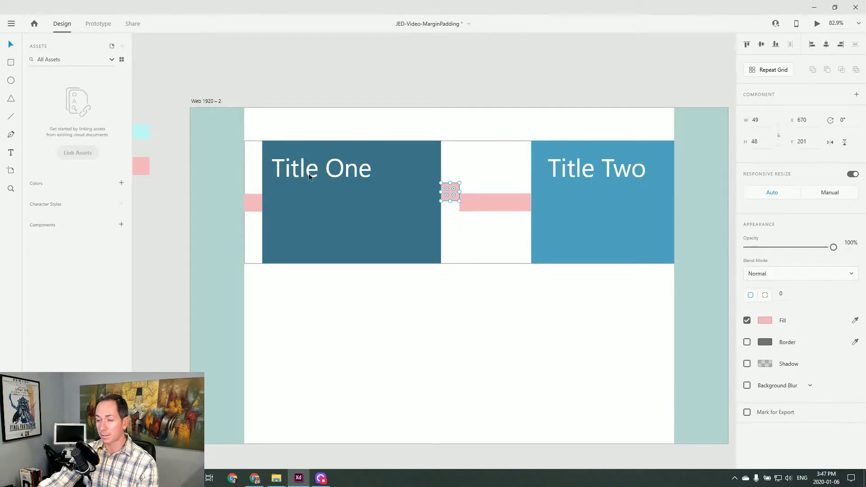
left_click(623, 291)
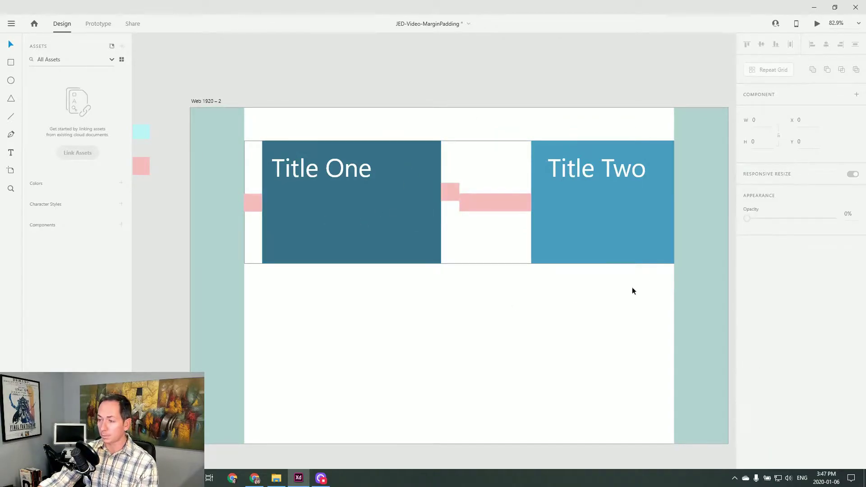
Move the container with both cards, their titles and the pink spacers up together to about Y 25.
left_click_drag(655, 290, 280, 143)
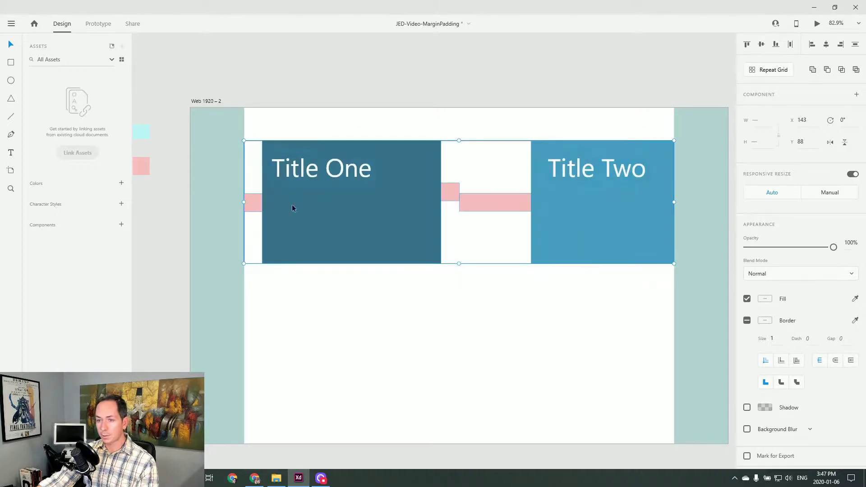
key("shift+Up")
key("shift+Up")
key("shift+Up")
key("shift+Up")
left_click_drag(312, 212, 311, 199)
left_click(337, 96)
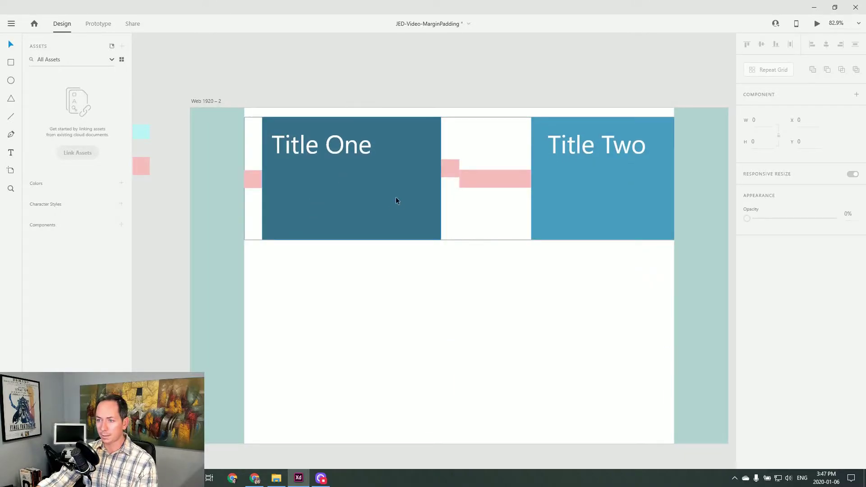
left_click(408, 204)
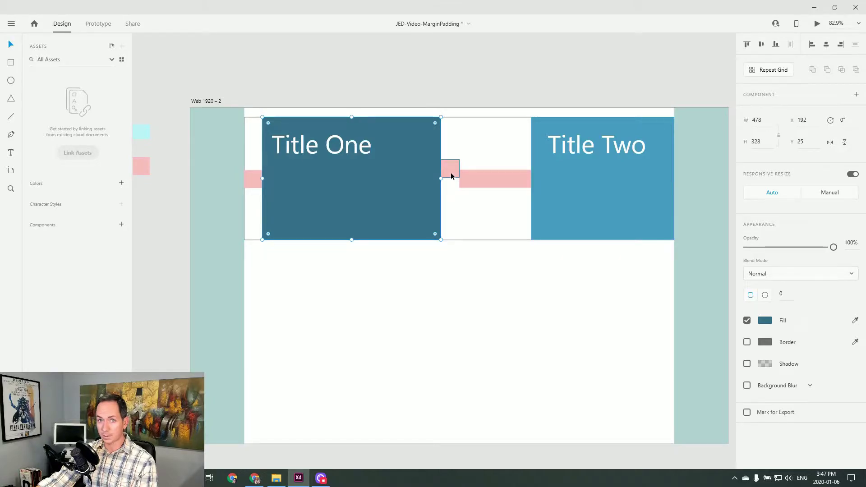
Undo the card and pink spacer edits back to two adjoining full-width cards with one pink square at the Title One card's right edge.
left_click(660, 272)
left_click_drag(669, 266, 445, 222)
key("Escape")
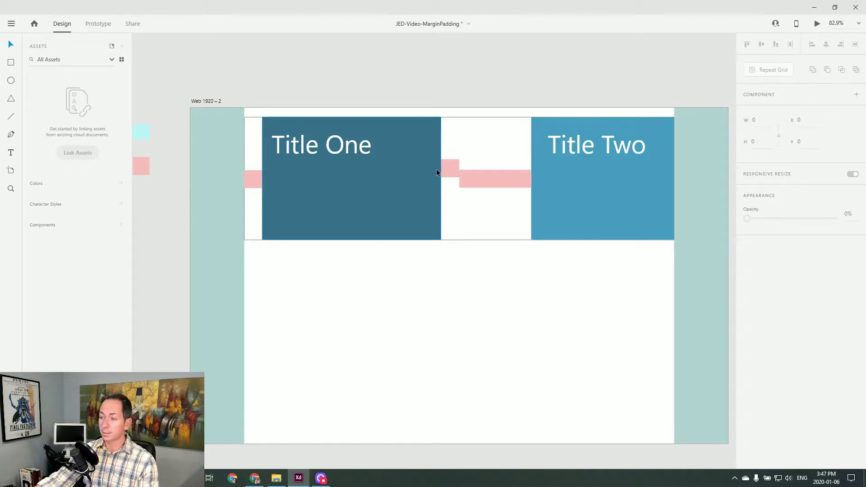
key("ctrl+z")
key("ctrl+z")
key("ctrl+z")
key("ctrl+z")
key("ctrl+z")
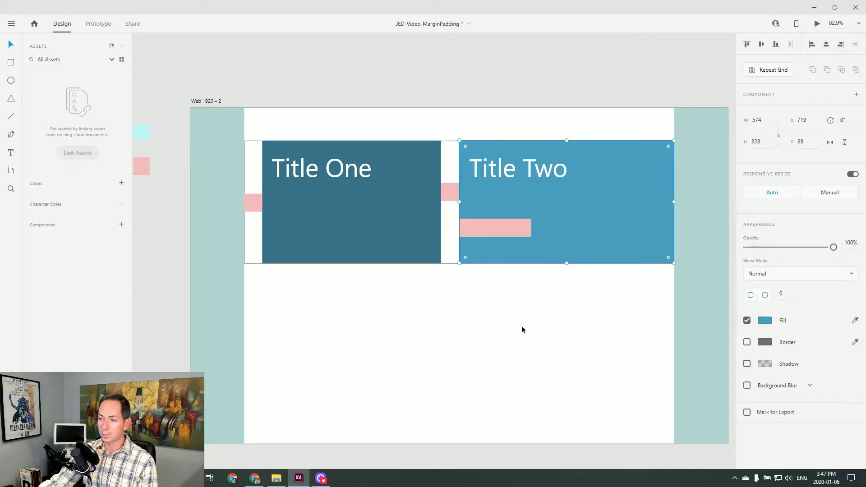
key("ctrl+z")
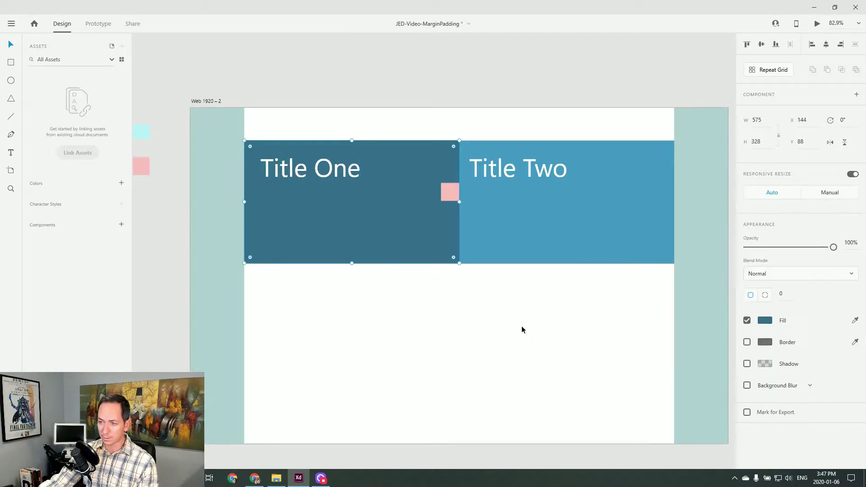
Delete the pink square at the right edge of the Title One card.
left_click(448, 192)
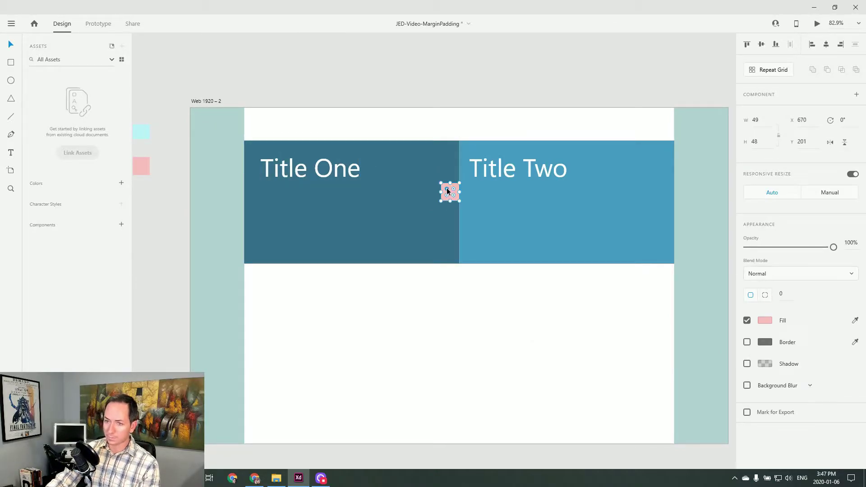
key("Delete")
left_click(443, 201)
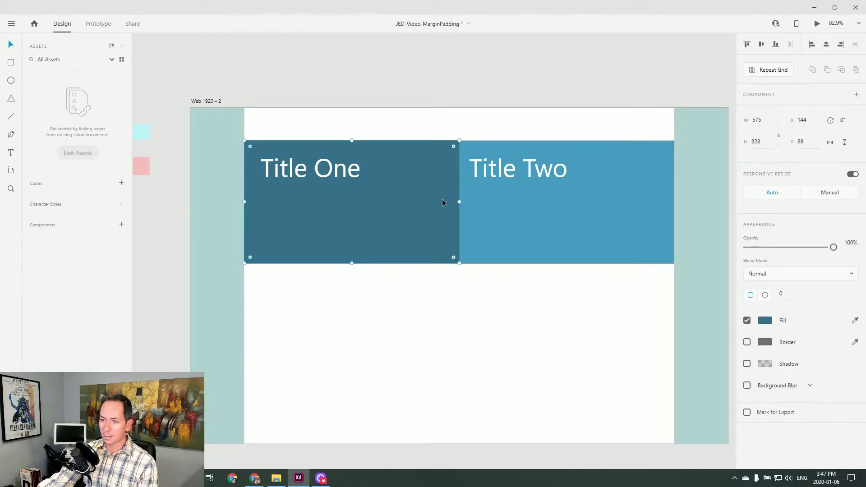
key("r")
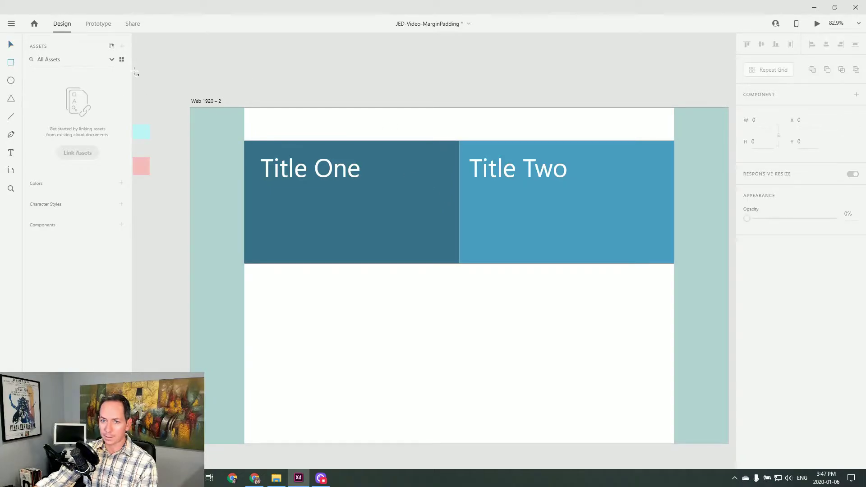
left_click_drag(245, 117, 674, 126)
key("Escape")
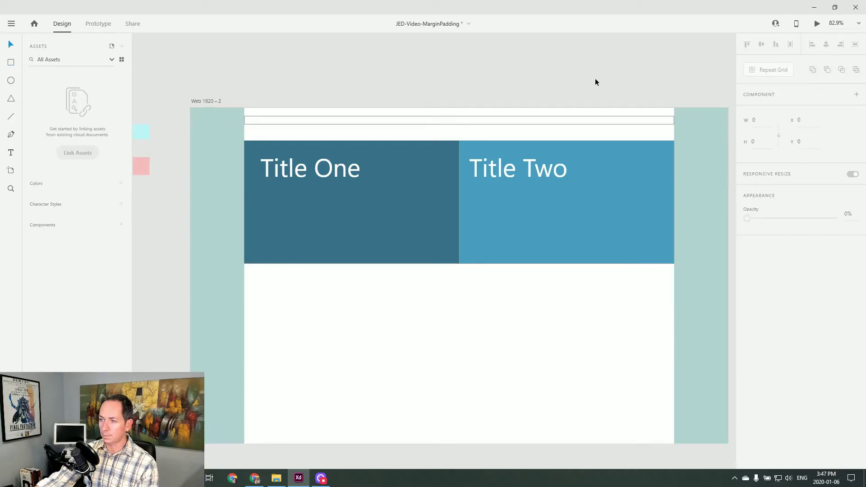
left_click(410, 126)
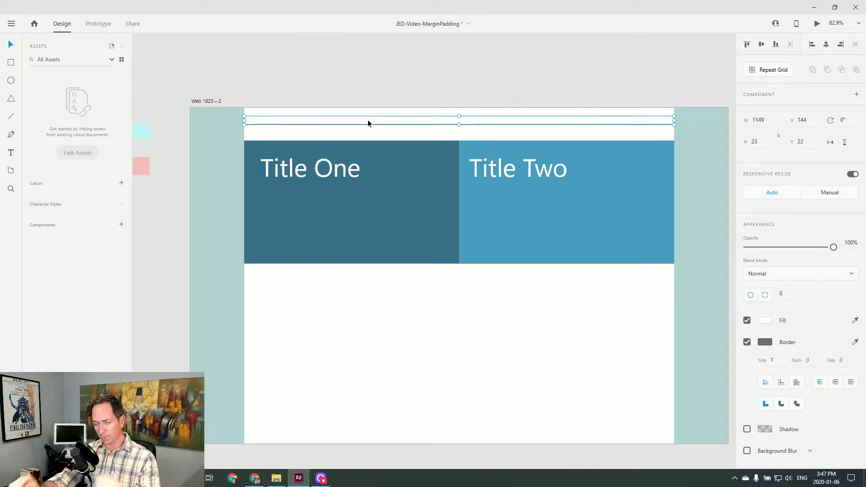
key("Delete")
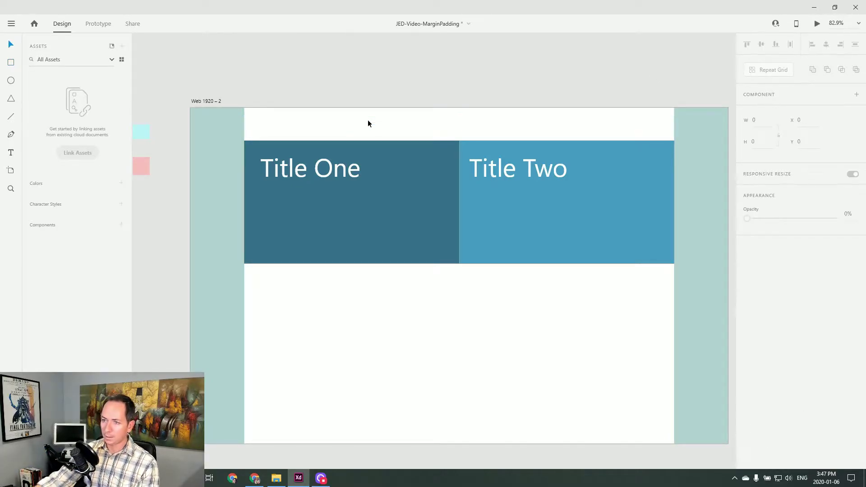
left_click(365, 185)
left_click(539, 253)
left_click(530, 285)
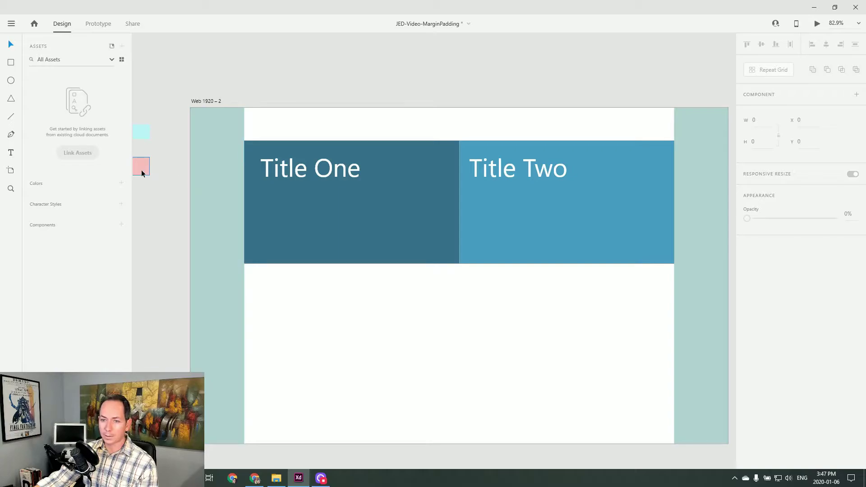
left_click(341, 220)
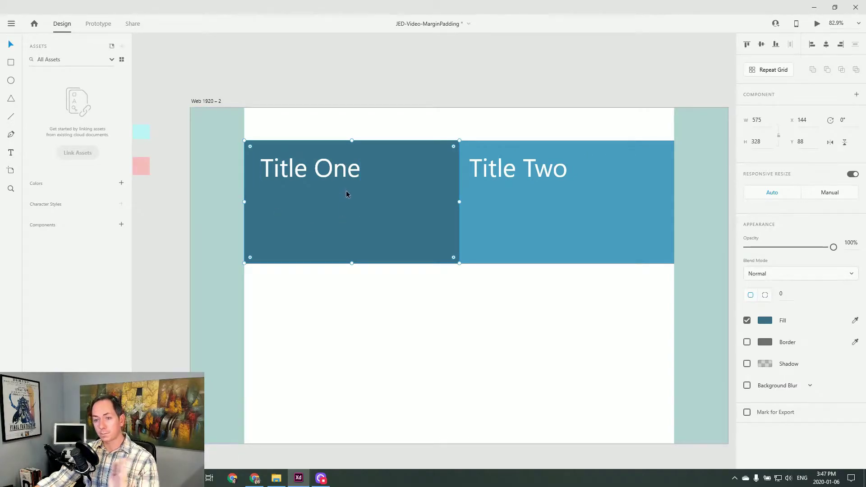
Move the spare pink square to the Title Two card's left edge and shift that card with its title right to X 768.
left_click(145, 179)
left_click_drag(146, 170, 472, 212)
left_click(478, 281)
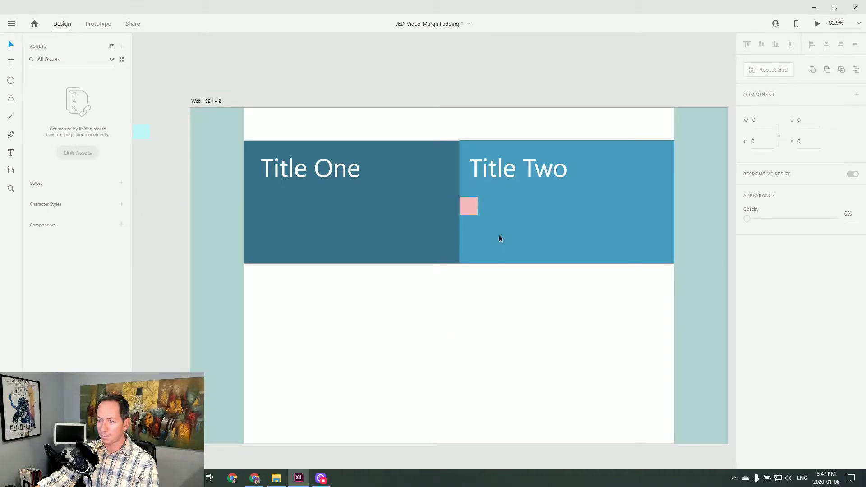
left_click(496, 246)
left_click_drag(509, 219, 529, 218)
left_click(470, 263)
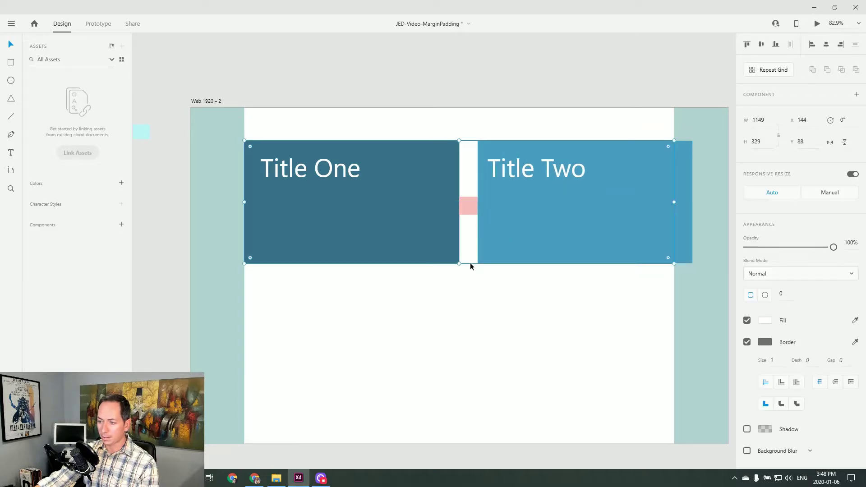
key("Escape")
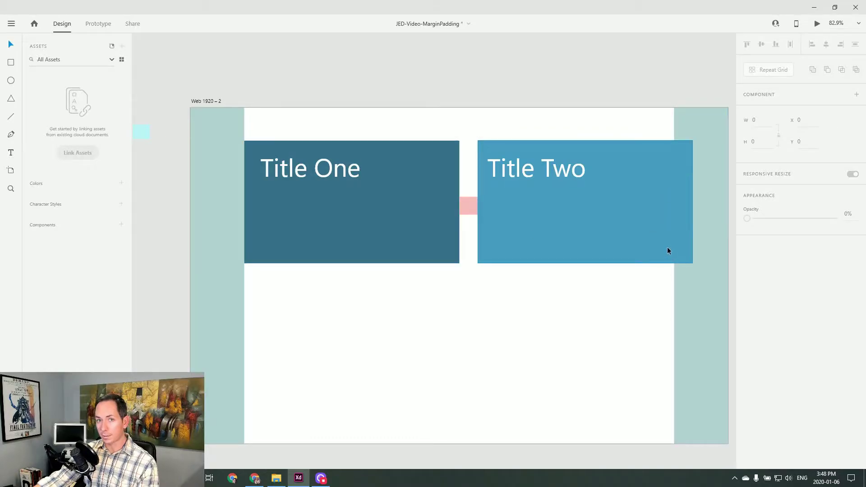
Try placing the Title Two card and its title directly beneath the Title One card.
left_click(578, 224)
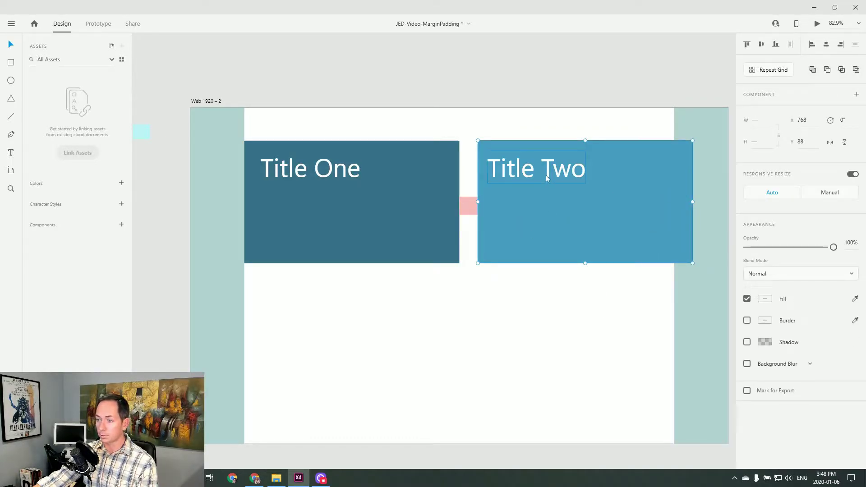
left_click_drag(519, 173, 287, 296)
left_click(158, 296)
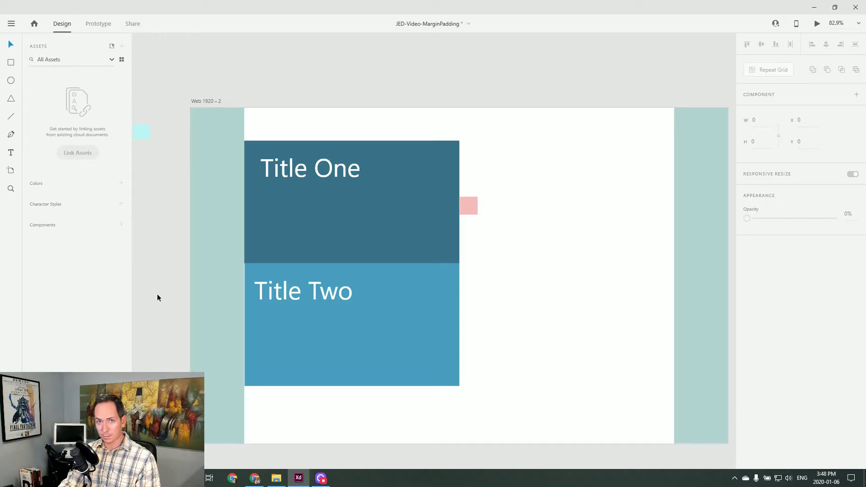
key("ctrl+z")
key("ctrl+z")
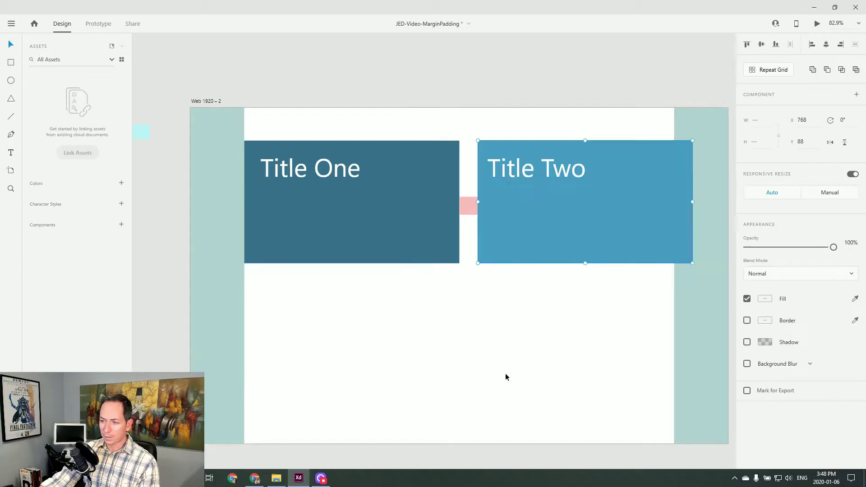
left_click(432, 245)
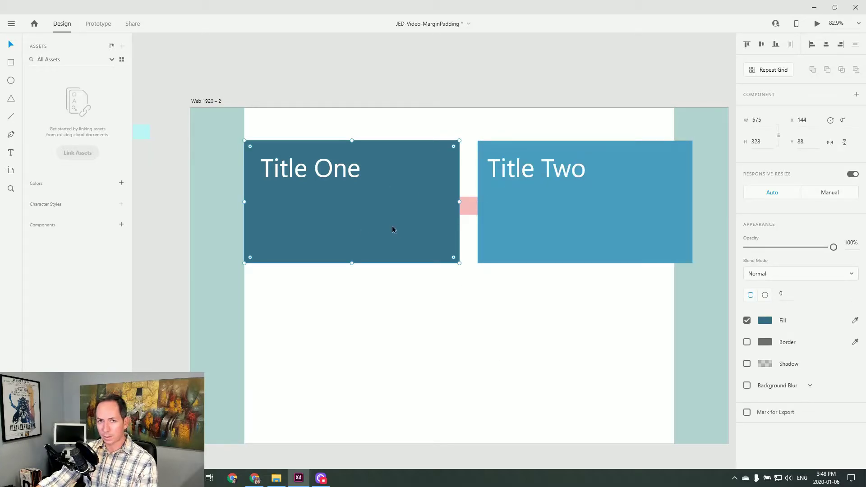
left_click(470, 206)
left_click(468, 236)
left_click(471, 214)
left_click(455, 231)
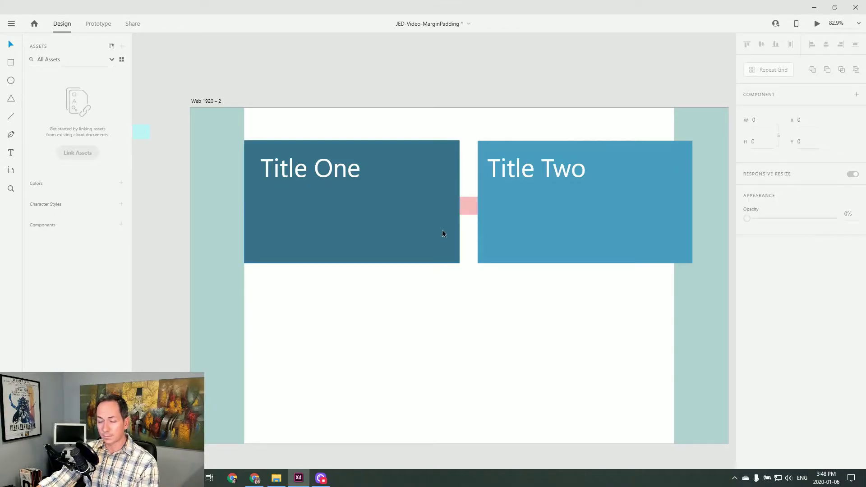
Narrow the Title One card to 526 wide and move the pink square, Title Two card and its title left to fit the container.
left_click_drag(459, 202, 445, 201)
left_click(466, 202)
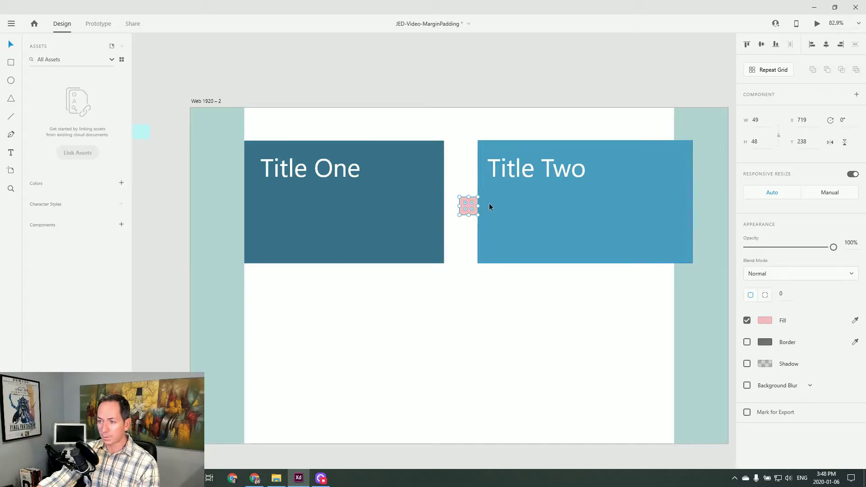
left_click(489, 203, "shift")
left_click_drag(536, 208, 518, 210)
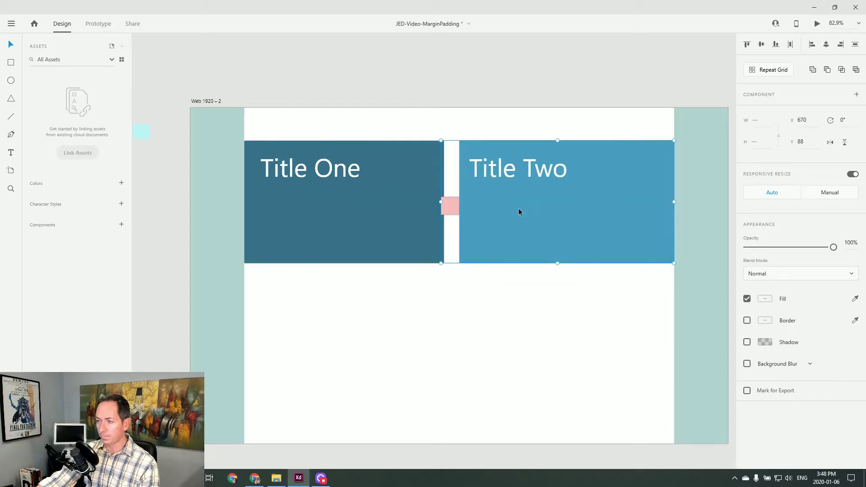
left_click(426, 261)
left_click_drag(444, 203, 440, 203)
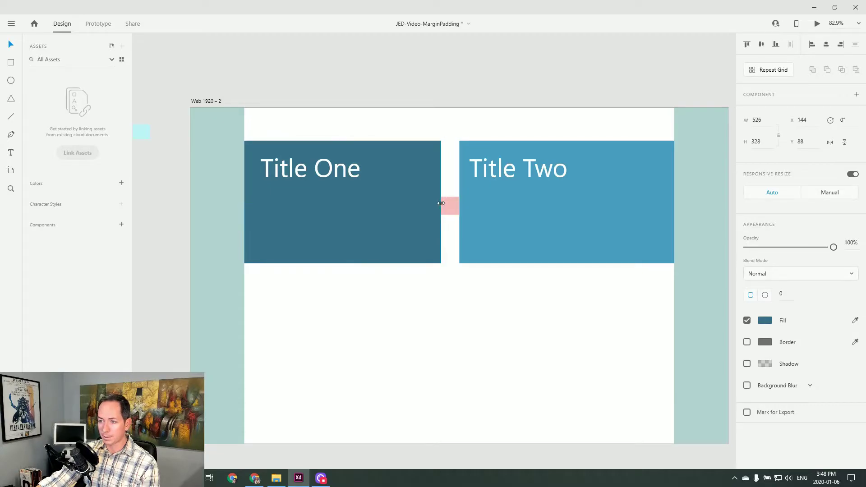
left_click(444, 307)
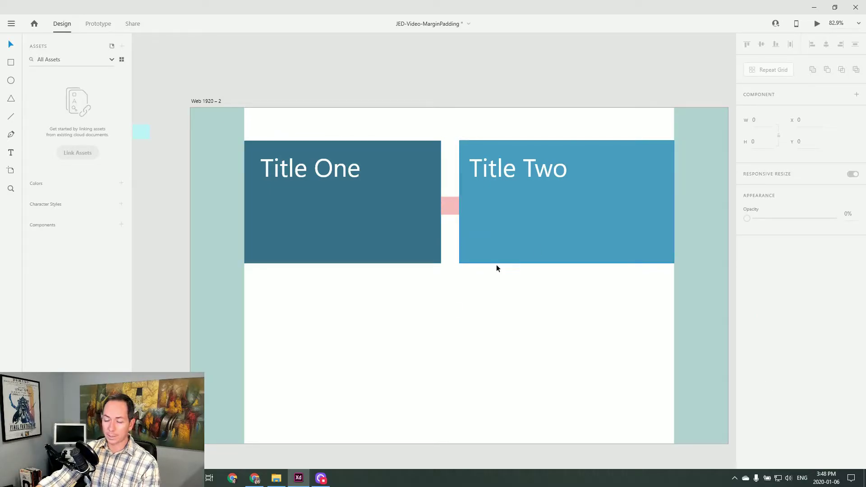
Copy the pink square to the Title One card's left edge and shift the card and its title right to the end of the copy.
left_click_drag(450, 207, 253, 210)
left_click(299, 216)
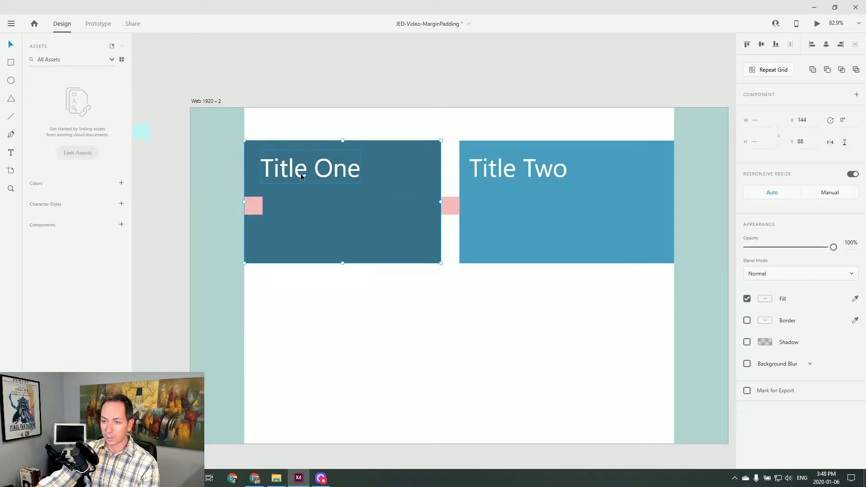
left_click_drag(301, 174, 318, 172)
Trim the Title One card's right side back to the left edge of the pink square between the cards.
left_click(363, 296)
left_click(383, 242)
left_click_drag(459, 202, 440, 202)
left_click(450, 309)
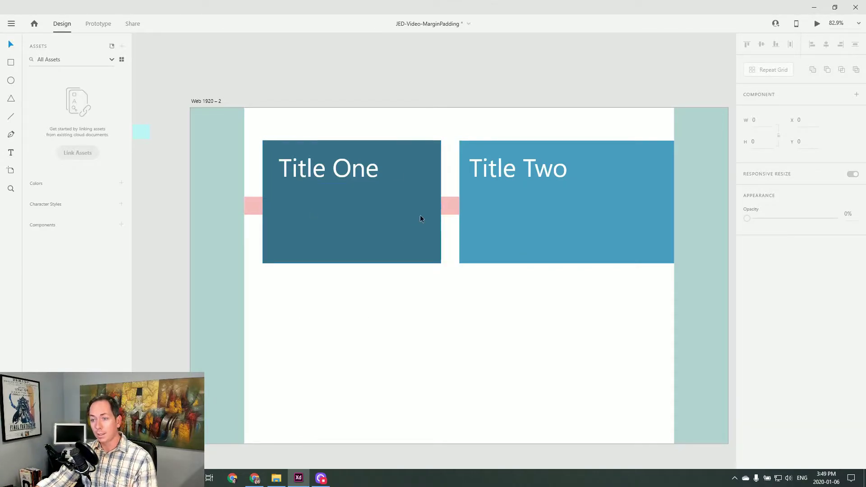
left_click(260, 207)
left_click(311, 348)
left_click(252, 204)
left_click(305, 335)
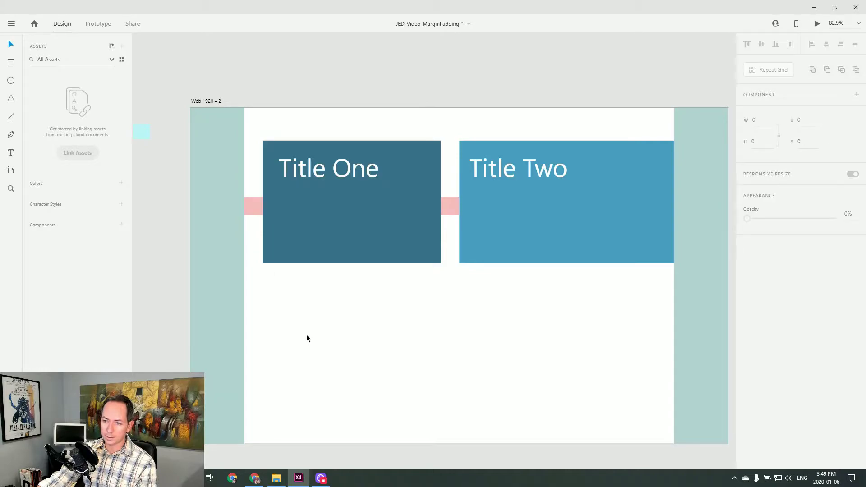
left_click(259, 206)
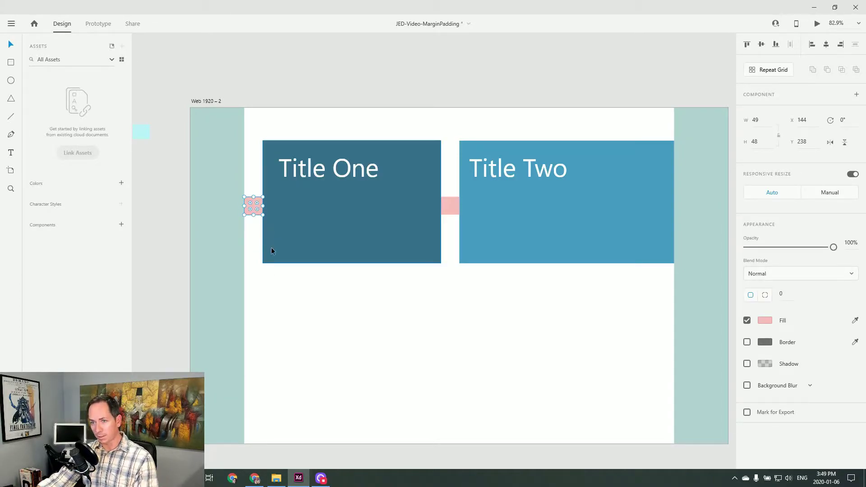
left_click(347, 300)
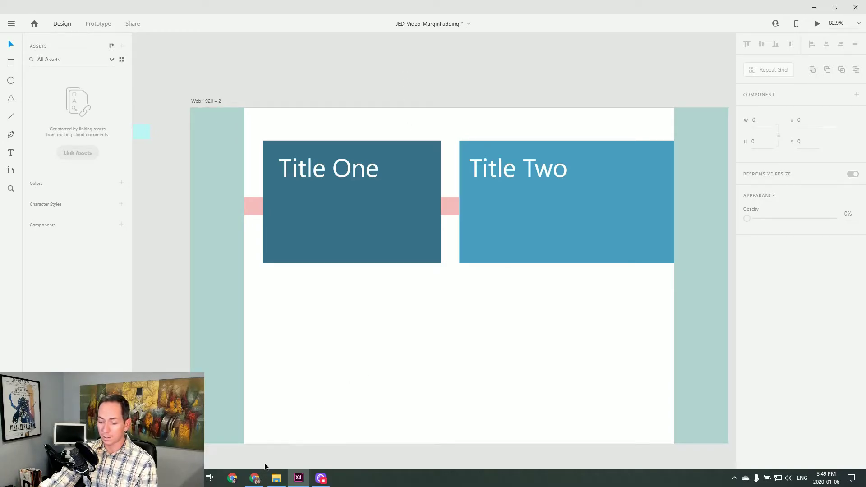
Switch to the page builder in Chrome and open the settings of the Left Text heading.
left_click(254, 478)
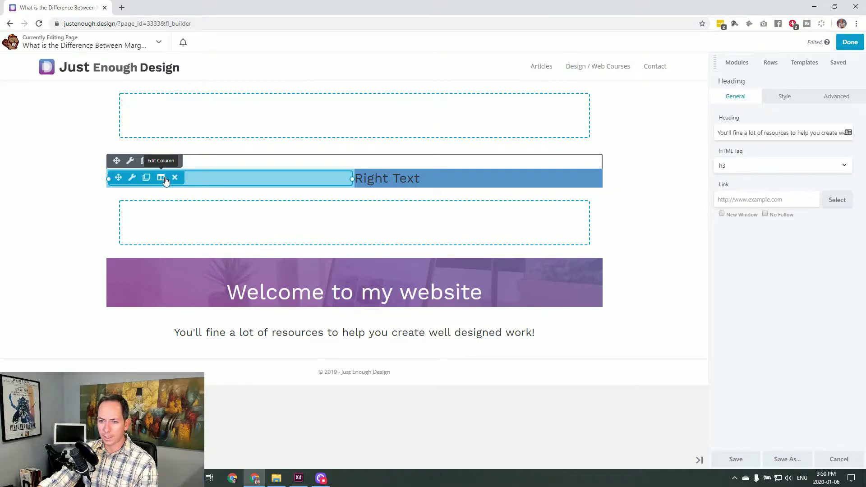
left_click(219, 181)
left_click(88, 211)
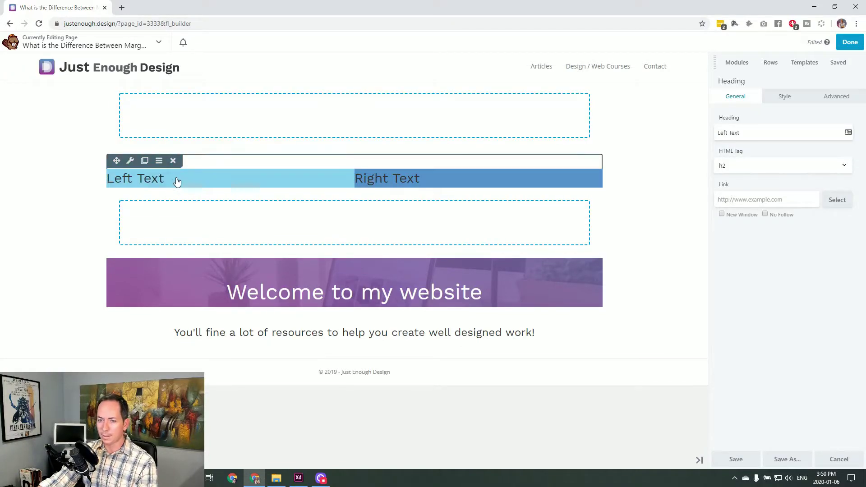
Set the Left Text heading's linked margins to 20 px on all sides, and raise them to 40 px.
left_click(831, 95)
left_click(731, 152)
left_click(725, 149)
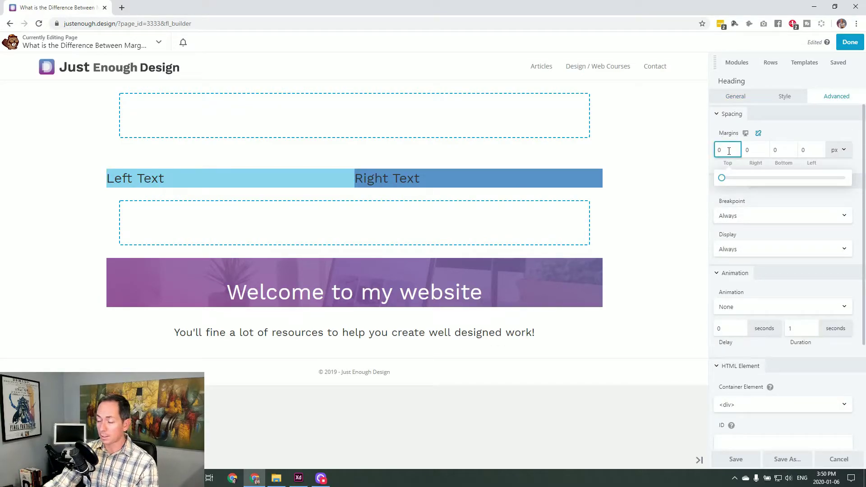
type("20")
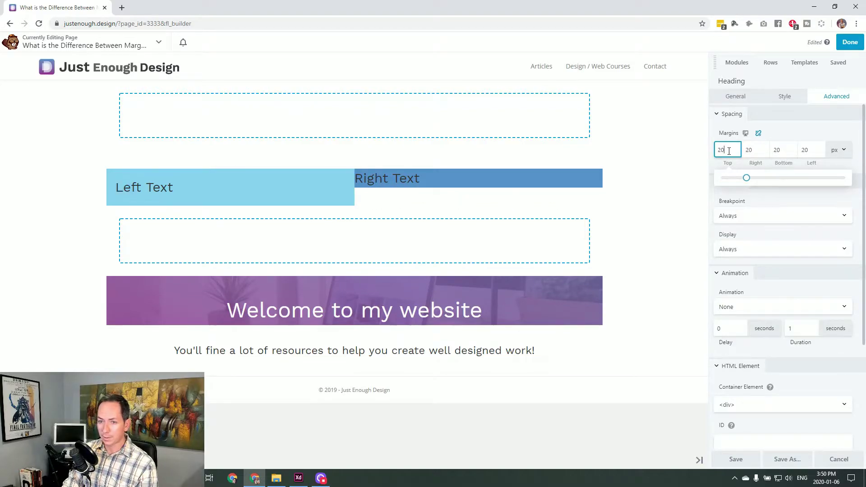
scroll(729, 151, "up", 20)
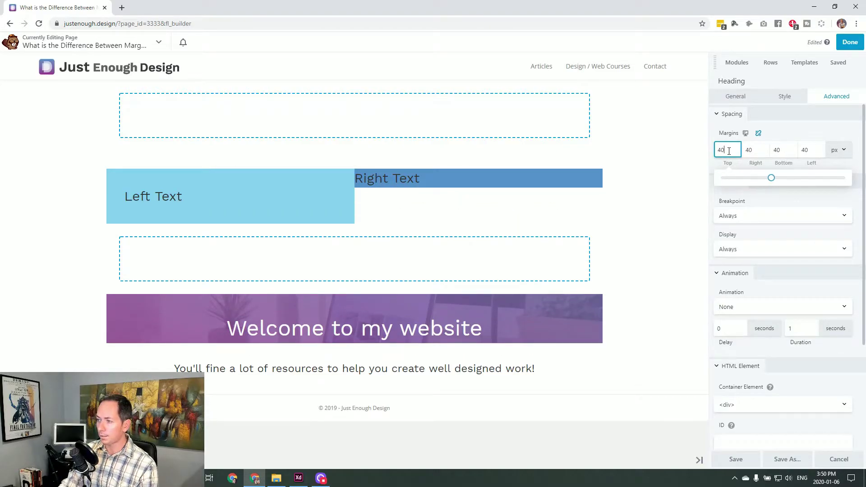
Unlink the Left Text heading's margin values so each side can be set separately.
left_click(752, 150)
left_click(778, 132)
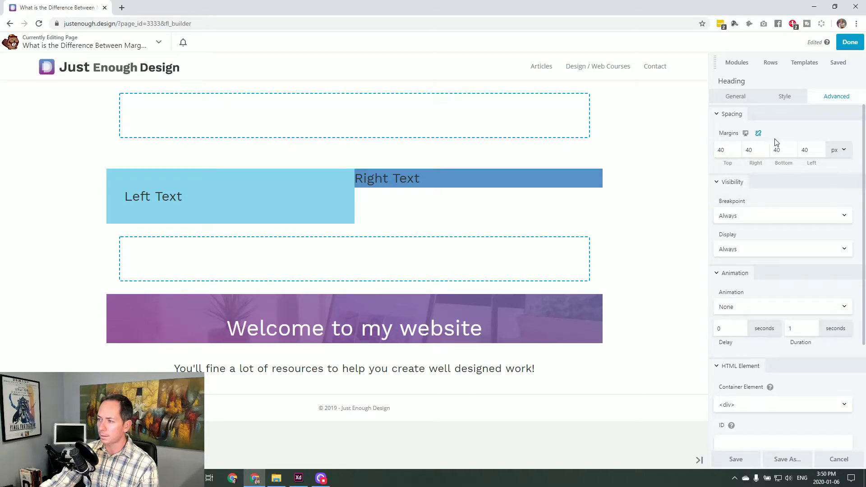
left_click(759, 135)
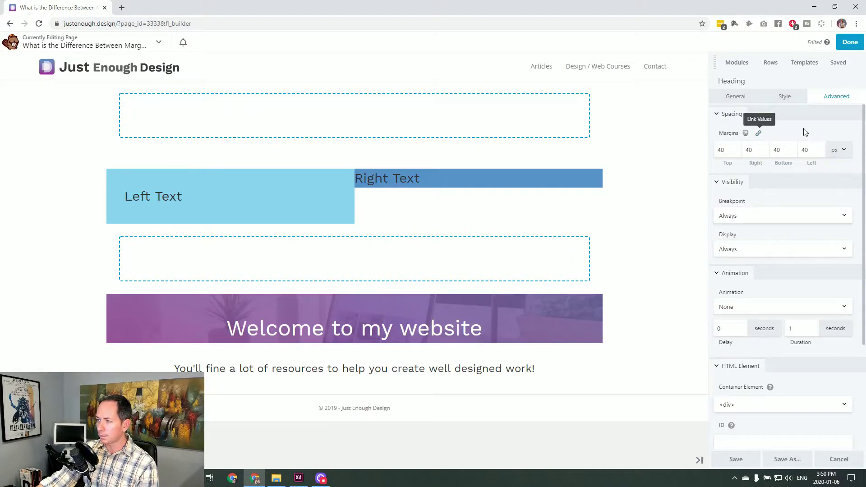
Set the Left Text heading's right, bottom and left margins to 10 px each.
left_click(721, 150)
key("Tab")
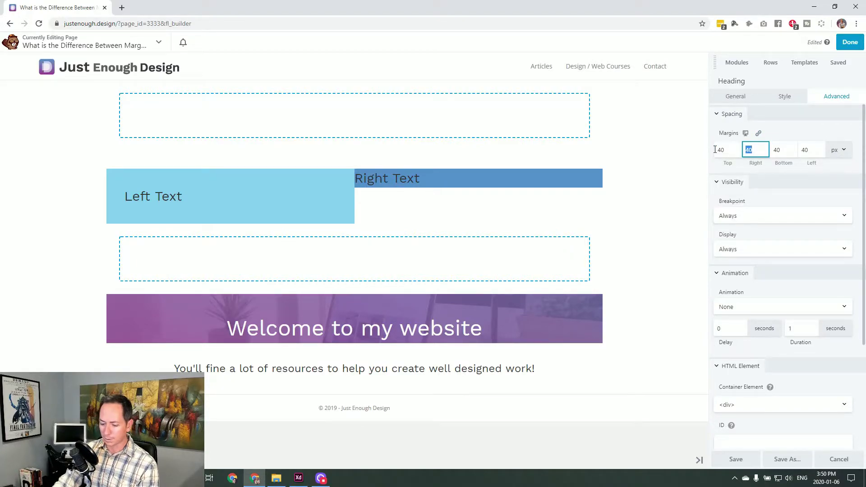
type("10")
key("Tab")
type("10")
key("Tab")
type("10")
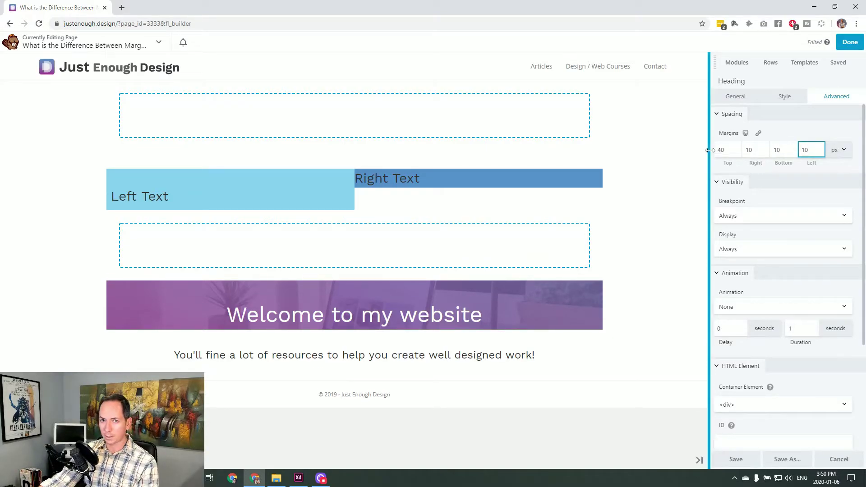
Set all four of the Left Text heading's margins to 20 px individually, starting with the top.
key("shift+Tab")
key("shift+Tab")
key("shift+Tab")
type("20")
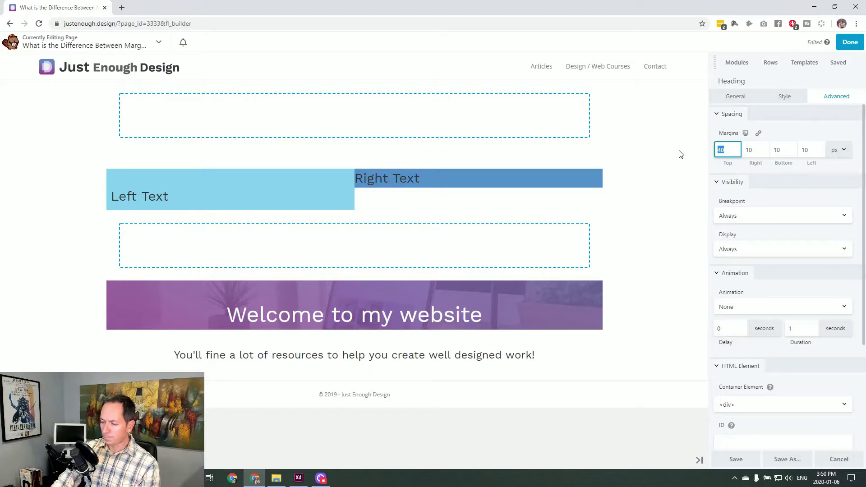
key("Tab")
type("20")
key("Tab")
type("20")
key("Tab")
type("20")
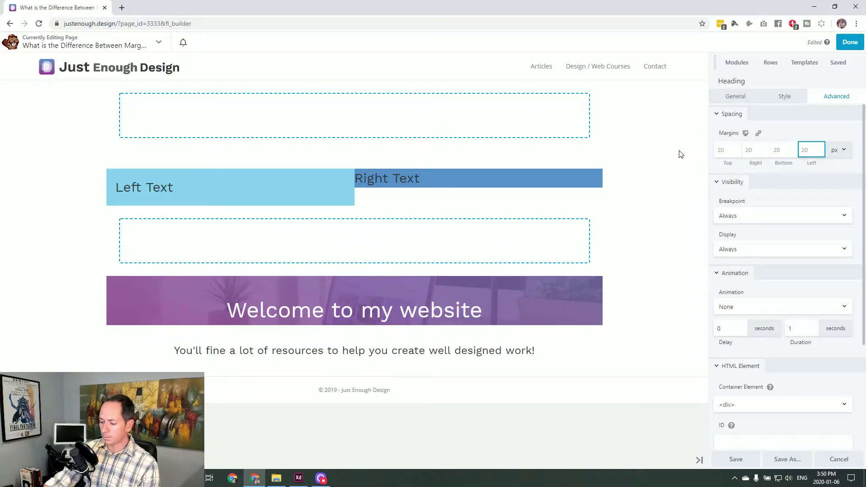
Reset the Left Text heading's top, right, bottom and left margins to 0.
mouse_move(177, 167)
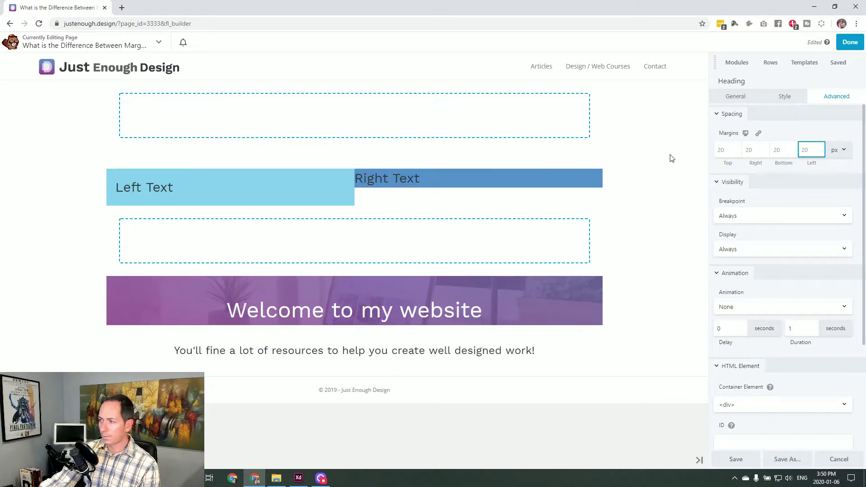
double_click(729, 149)
type("0")
key("Tab")
type("0")
key("Tab")
type("0")
key("Tab")
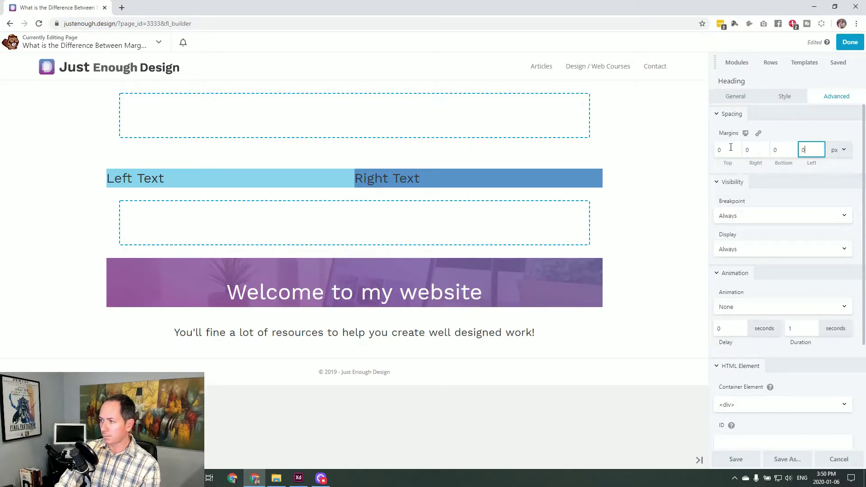
type("0")
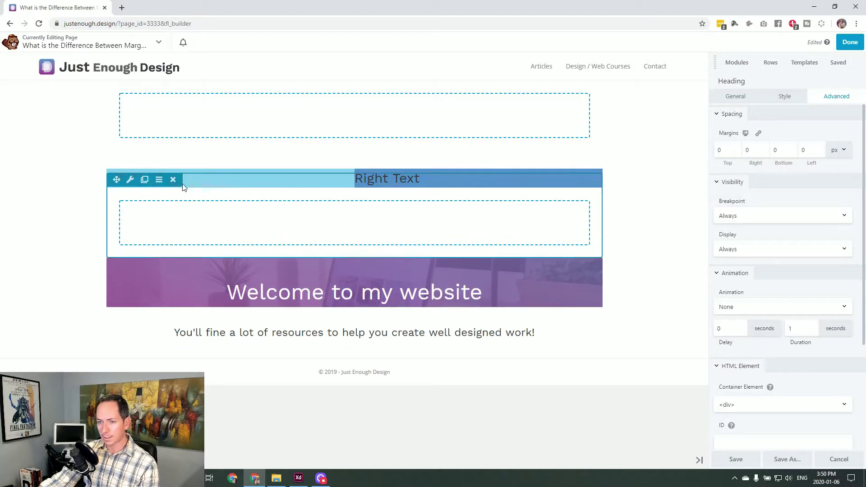
Open the column settings for the Left Text column, set its linked padding to 20 px on all sides, and save.
mouse_move(190, 176)
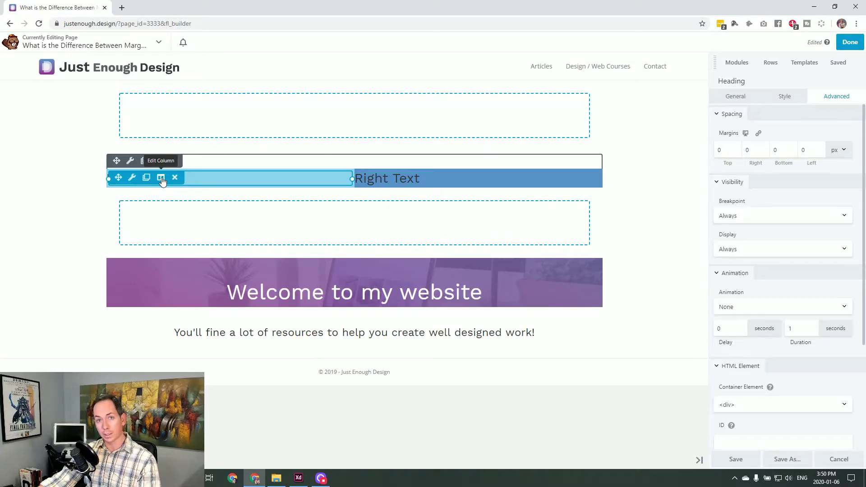
left_click(162, 180)
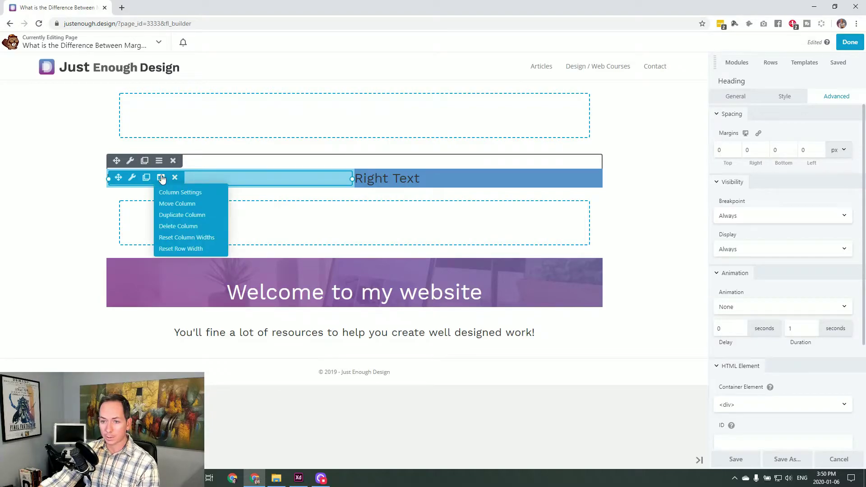
left_click(191, 194)
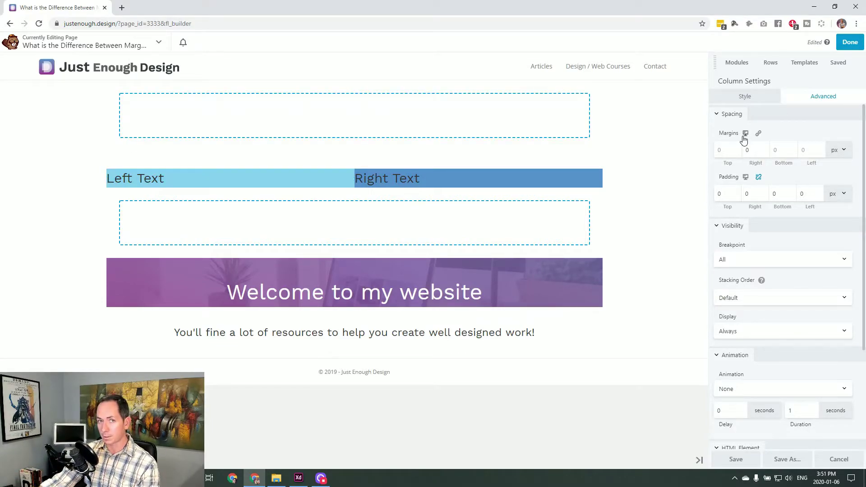
left_click(729, 194)
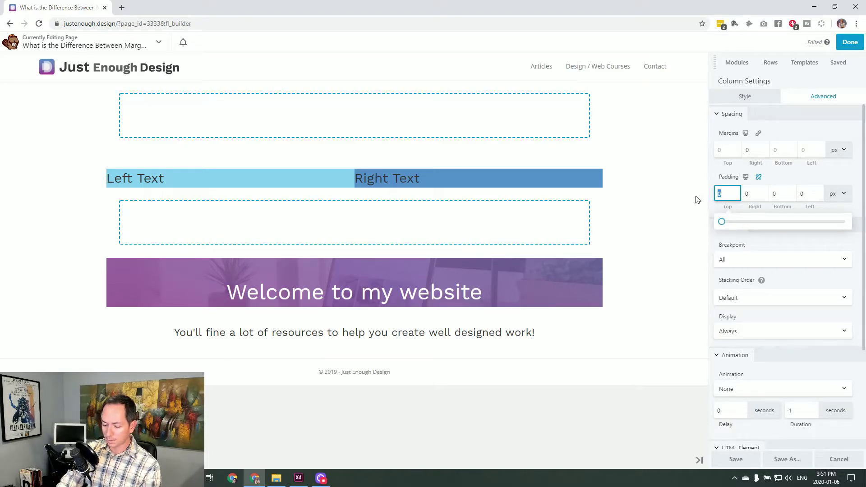
type("20")
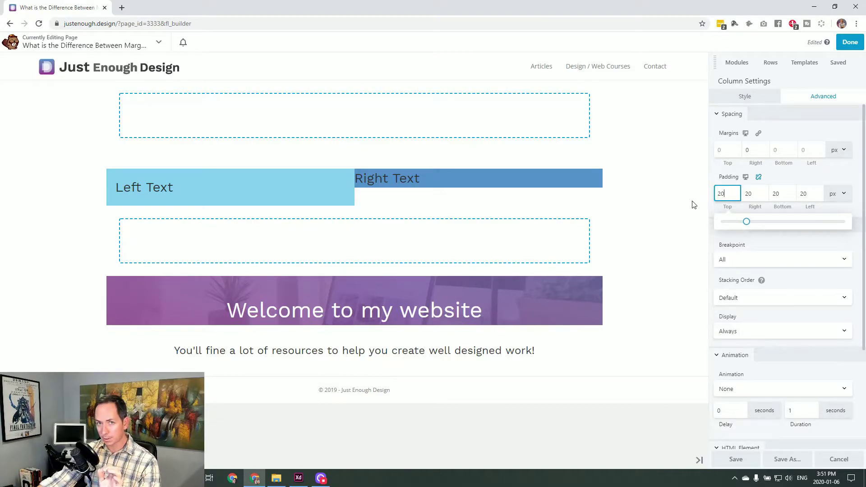
left_click(681, 210)
left_click(739, 459)
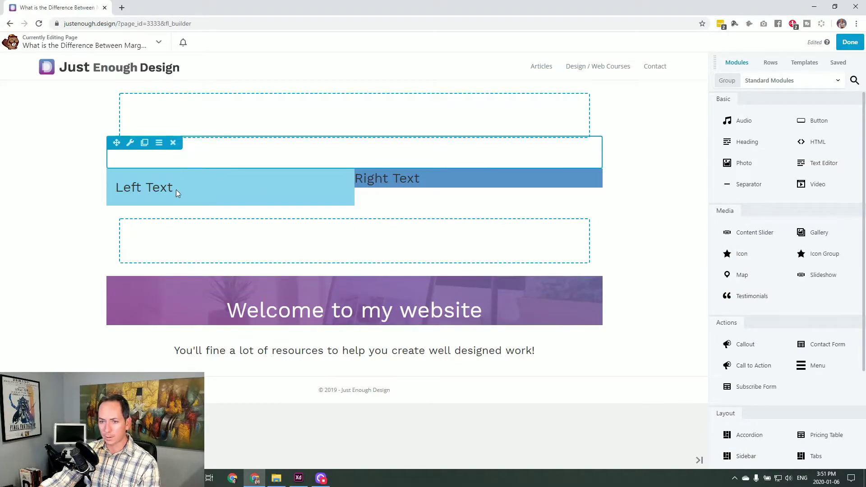
Check the Left Text heading's margins, then set its column's linked padding to 0 and back to 20 px.
left_click(212, 191)
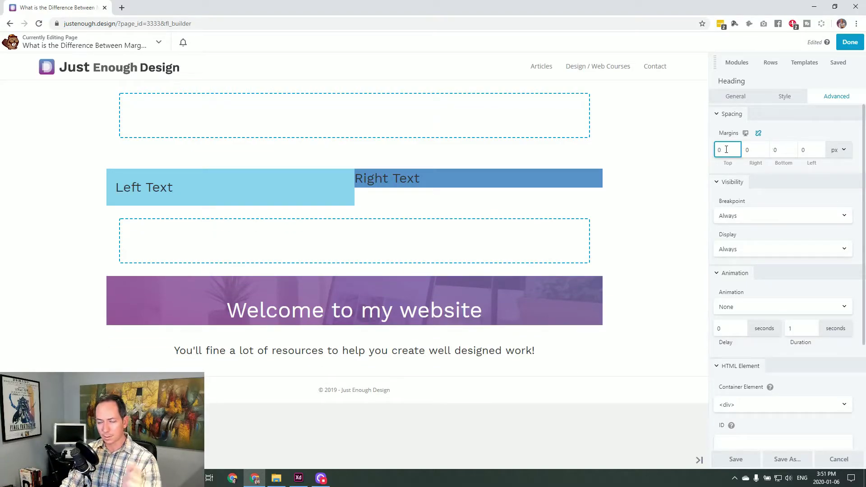
mouse_move(183, 187)
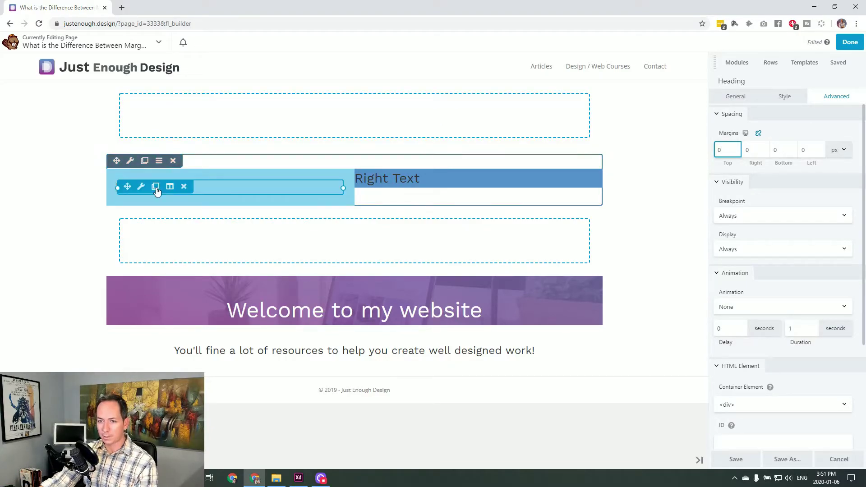
left_click(170, 188)
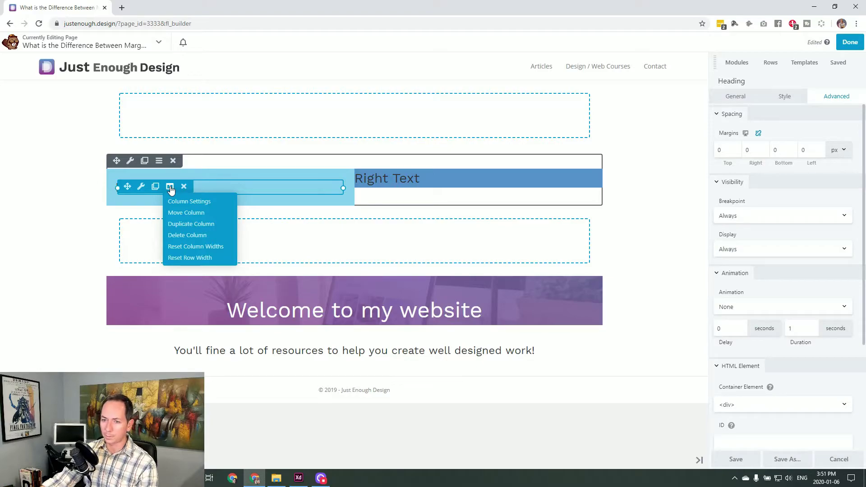
left_click(187, 202)
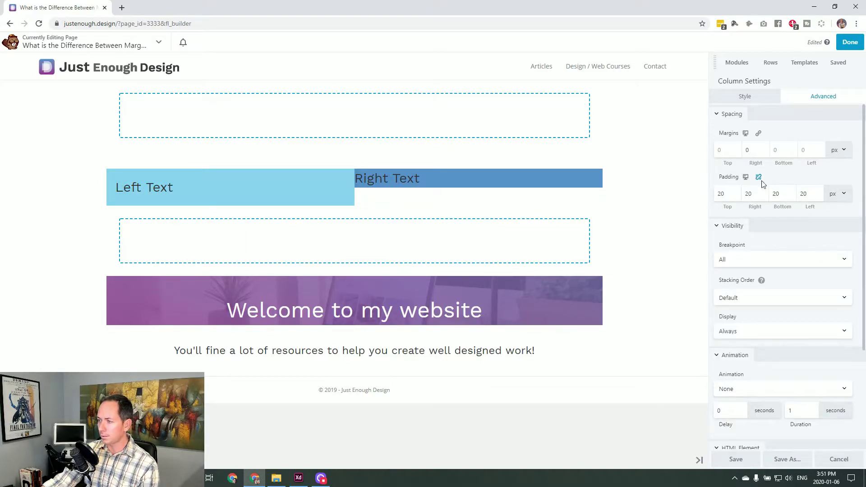
double_click(722, 194)
type("0")
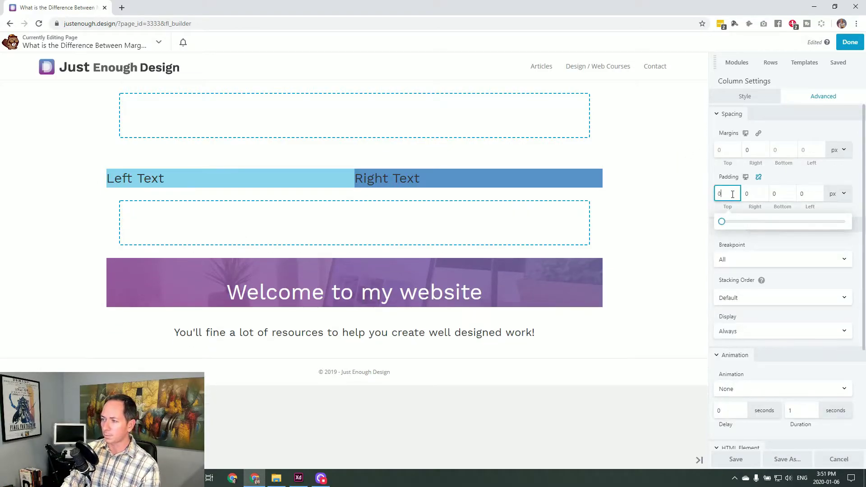
type("20")
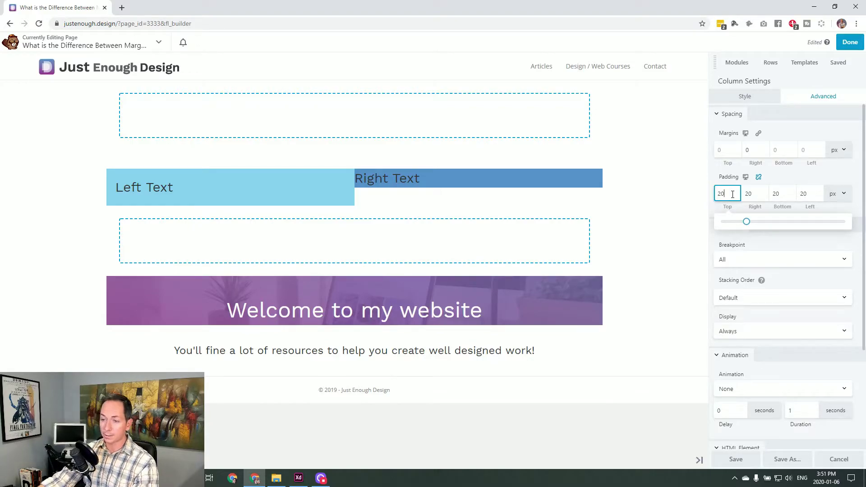
Open the column settings for the Right Text column and set its linked padding to 20 px on all sides.
mouse_move(464, 181)
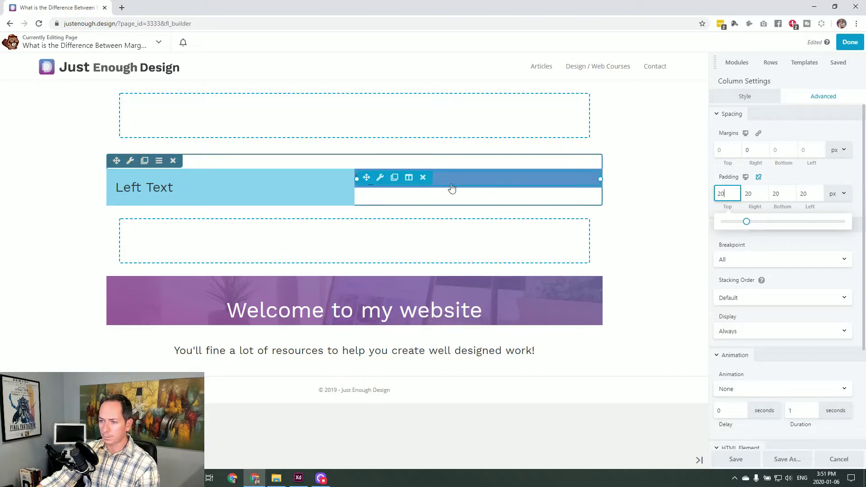
left_click(409, 177)
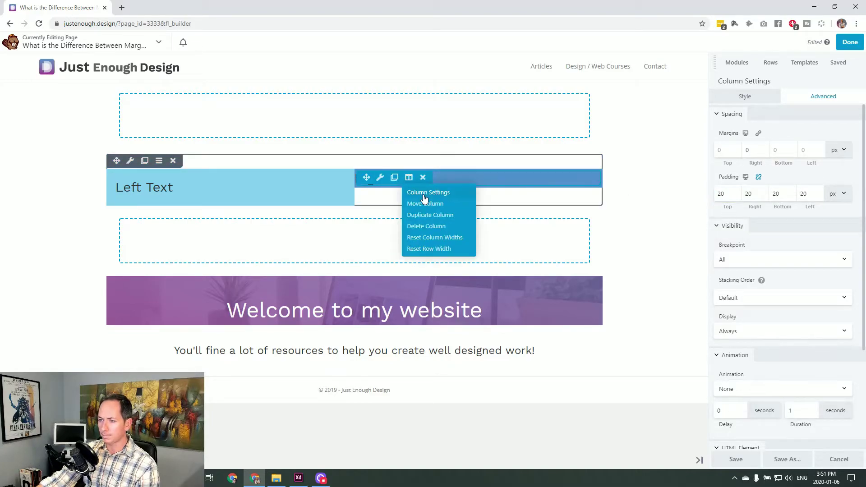
left_click(424, 197)
left_click(727, 193)
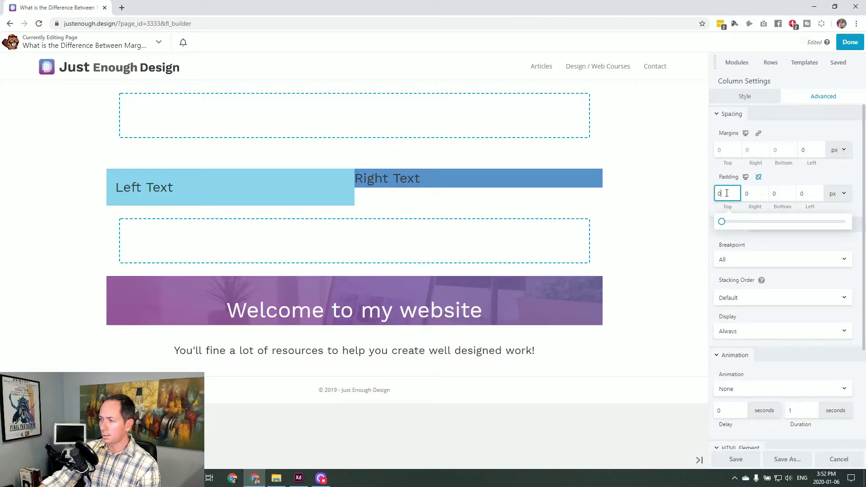
type("20")
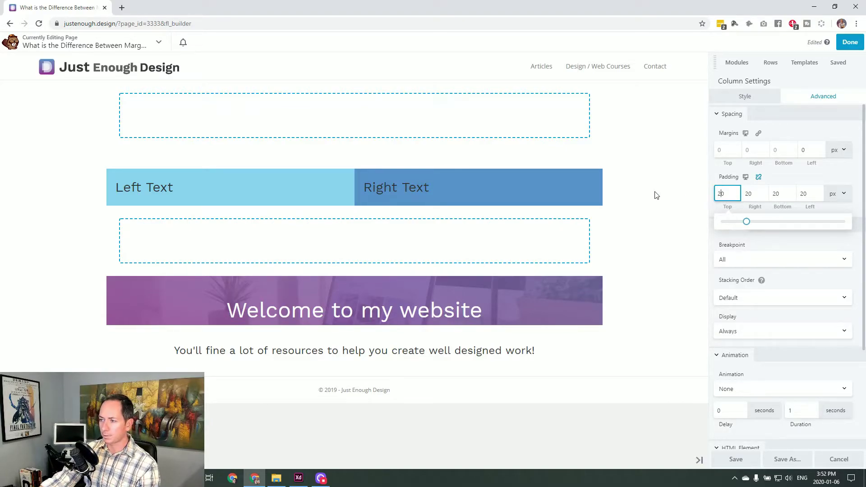
Set the Right Text heading's linked margins to 10 px on all sides and save the heading settings.
left_click(473, 192)
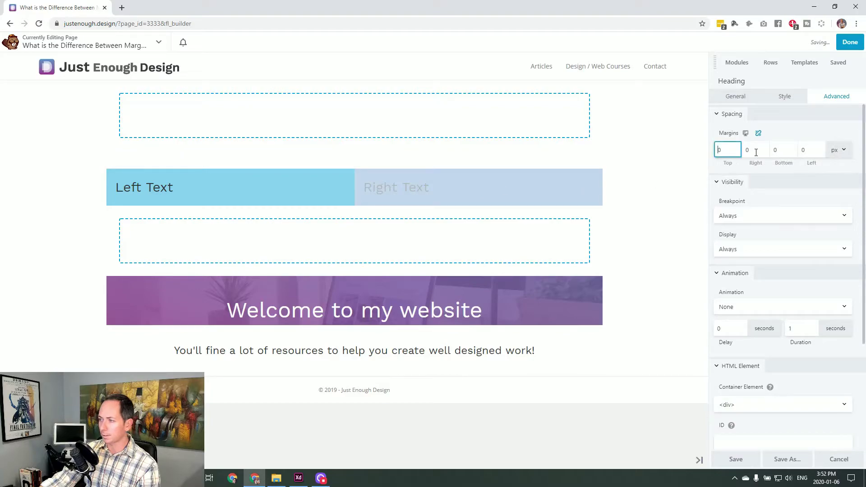
type("10")
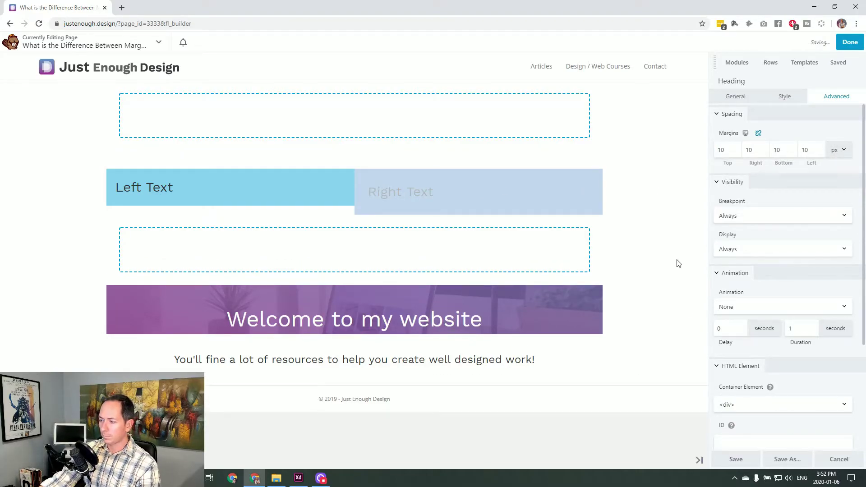
left_click(731, 459)
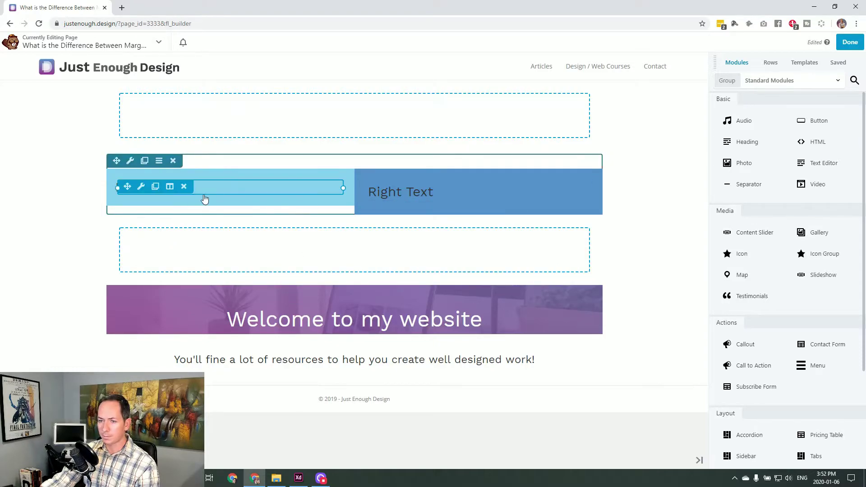
Set the linked margins of the "Welcome to my website" heading to 10 px, and raise them to 20 px on all sides.
left_click(257, 189)
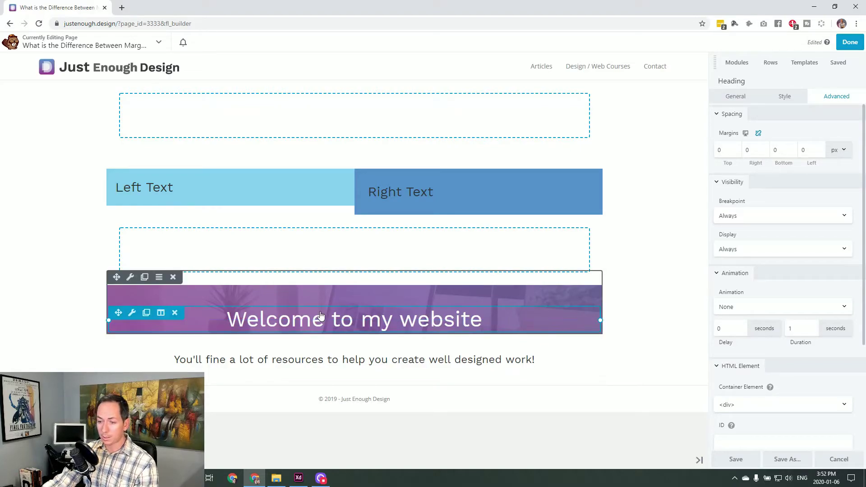
left_click(229, 323)
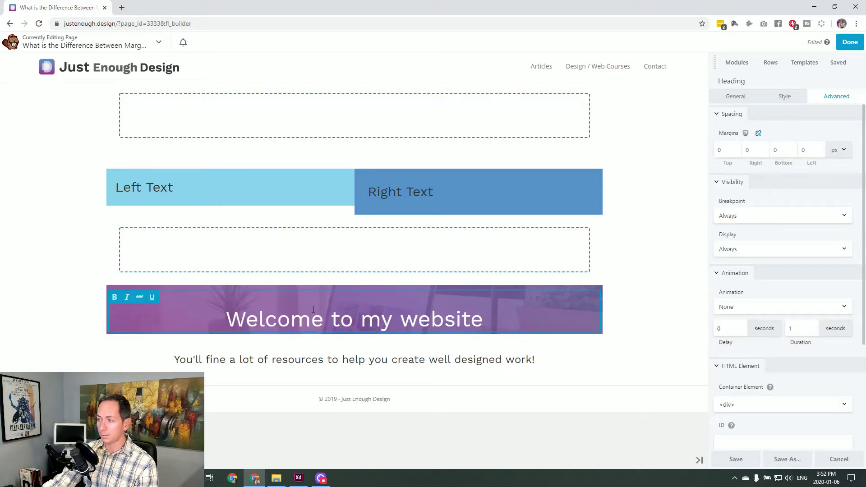
left_click(720, 150)
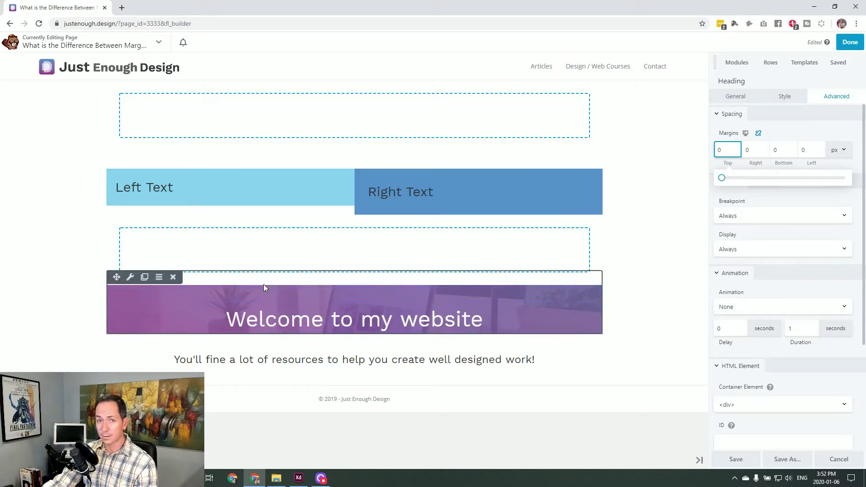
type("10")
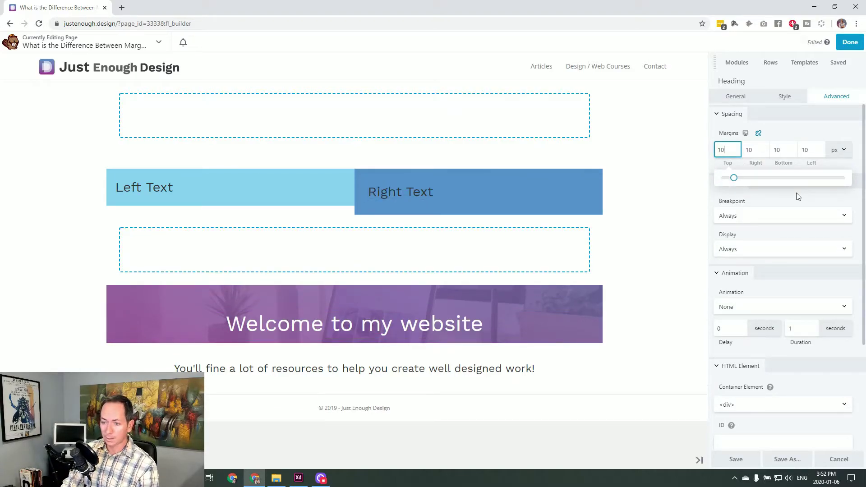
key("BackSpace")
key("BackSpace")
type("20")
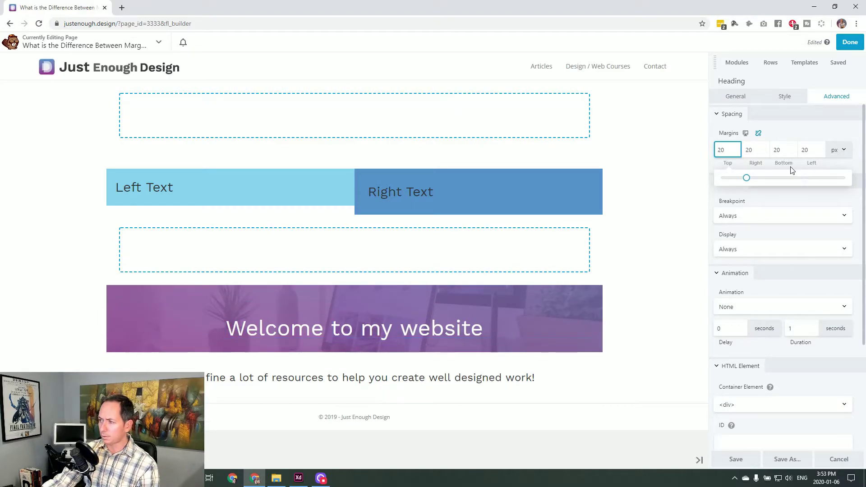
Unlink the "Welcome to my website" heading's margins and increase only the bottom margin to 60, 70, and finally 80 px.
left_click(758, 133)
left_click(779, 149)
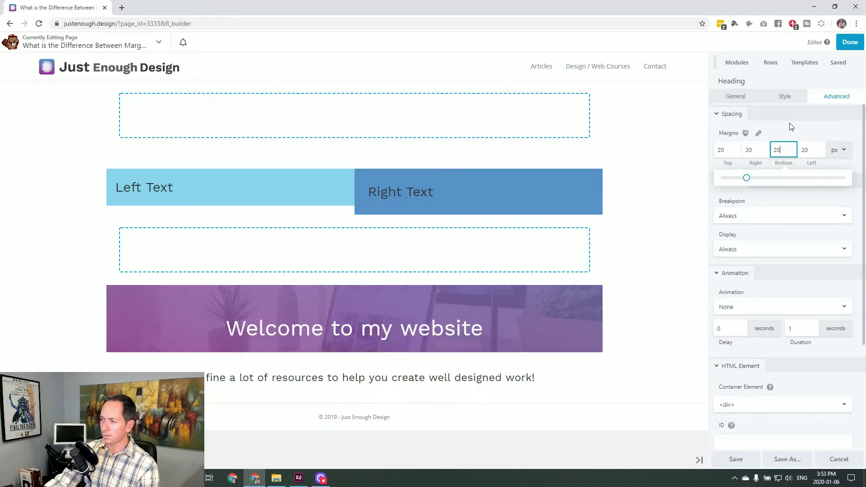
key("BackSpace")
key("BackSpace")
type("60")
key("BackSpace")
key("BackSpace")
type("70")
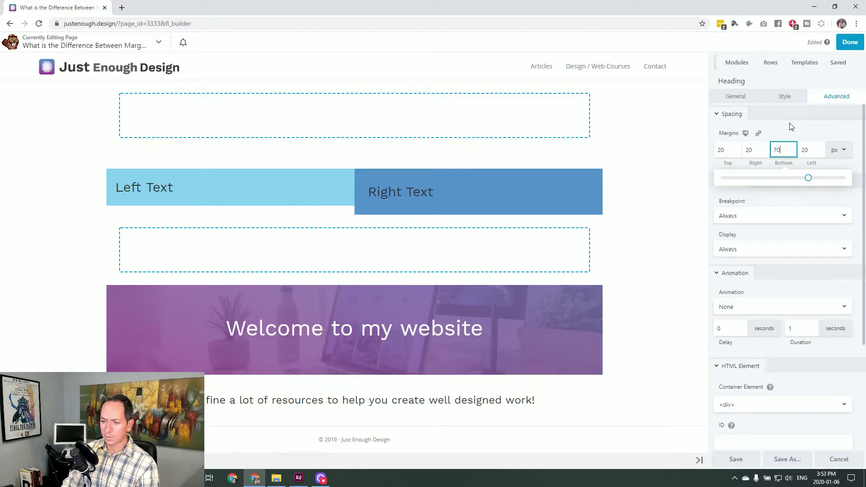
key("BackSpace")
key("BackSpace")
type("80")
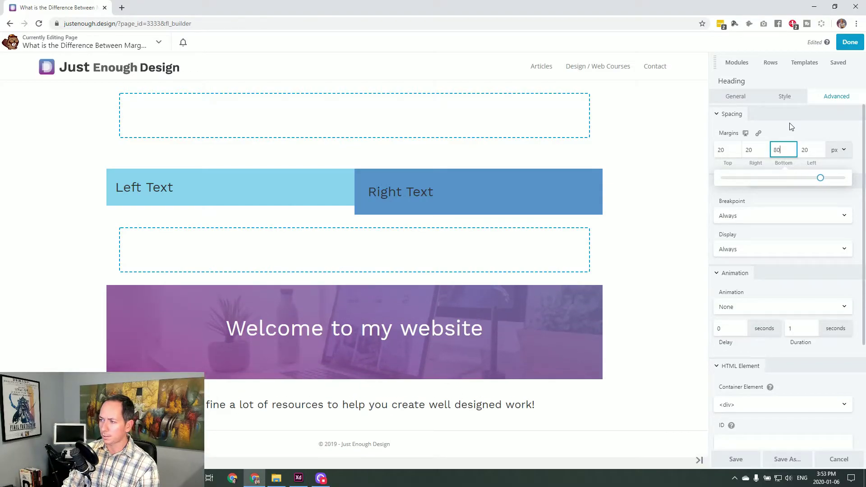
Set the top margin of the "Welcome to my website" heading to 40 px.
key("shift+Tab")
key("shift+Tab")
type("40")
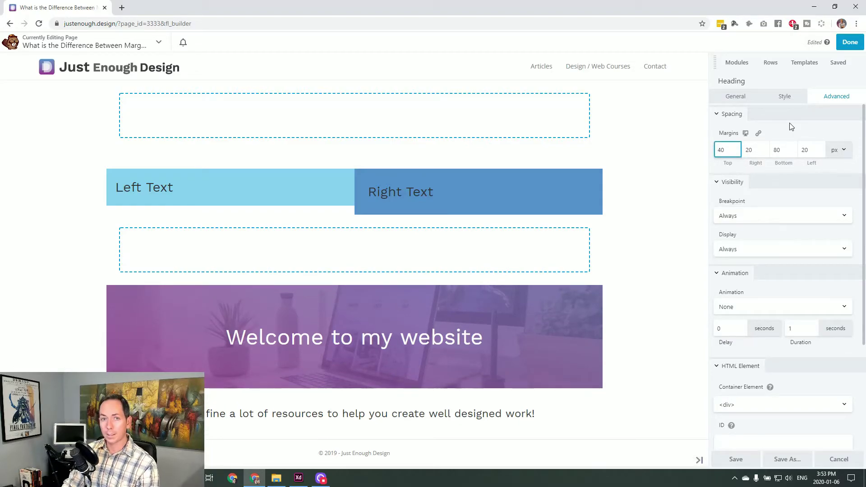
Link the margins of the "Welcome to my website" heading, set them to 0 px on all sides, and save the heading settings.
left_click(759, 133)
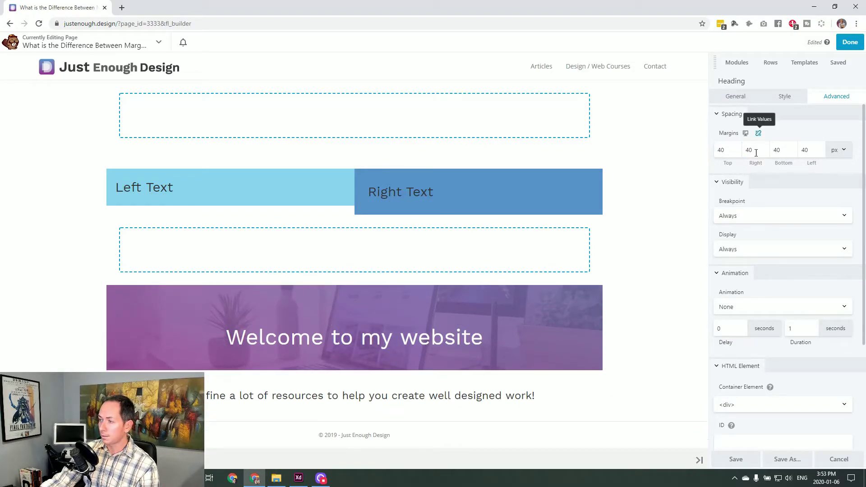
key("Tab")
type("0")
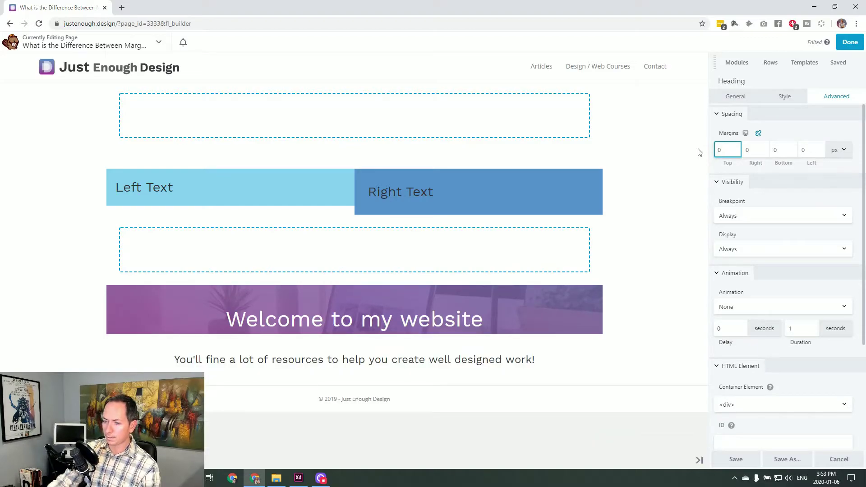
left_click(732, 459)
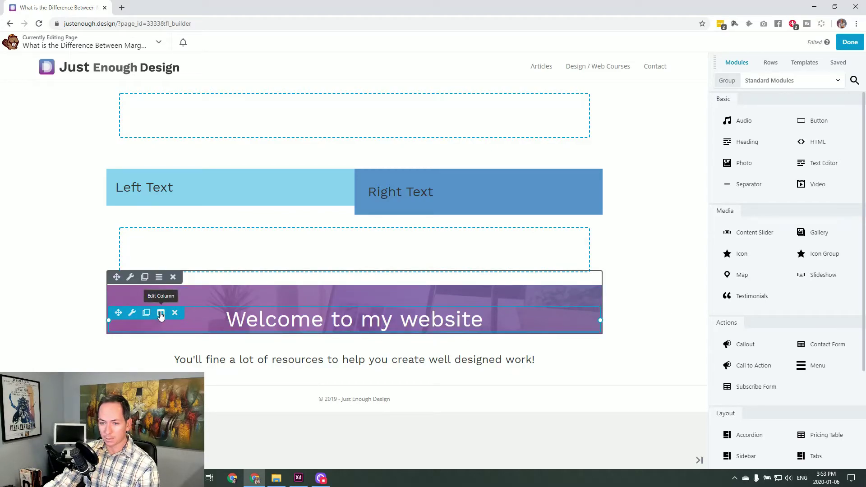
Give the column containing the "Welcome to my website" heading 20 px of padding on all four sides.
mouse_move(161, 314)
left_click(174, 327)
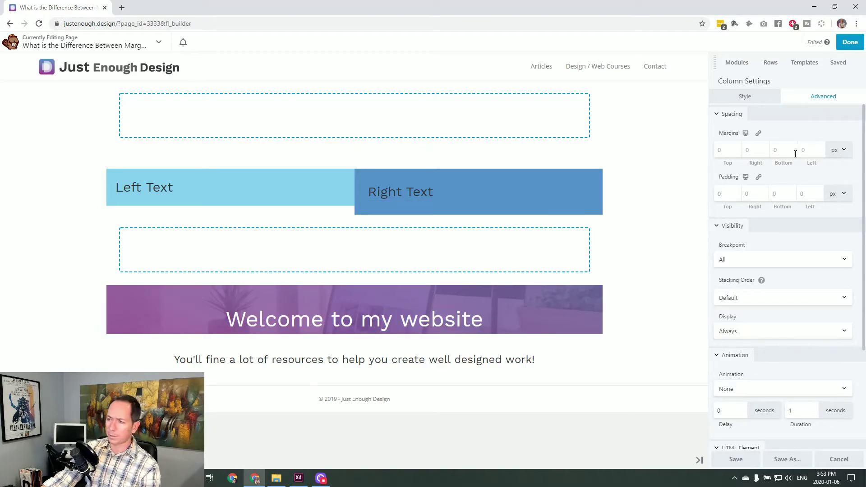
left_click(737, 193)
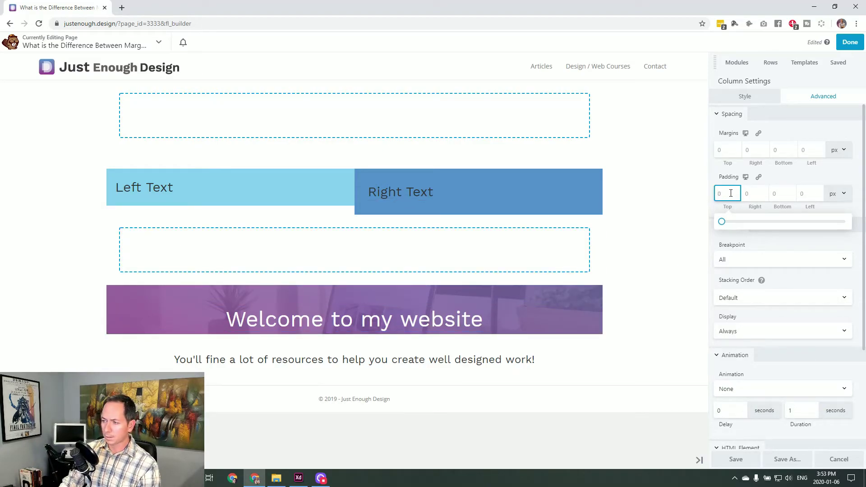
type("2")
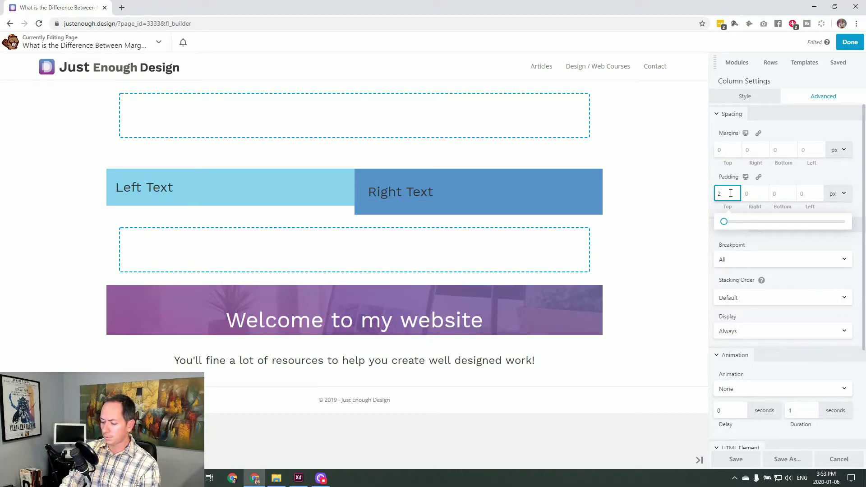
type("0")
key("Tab")
type("20")
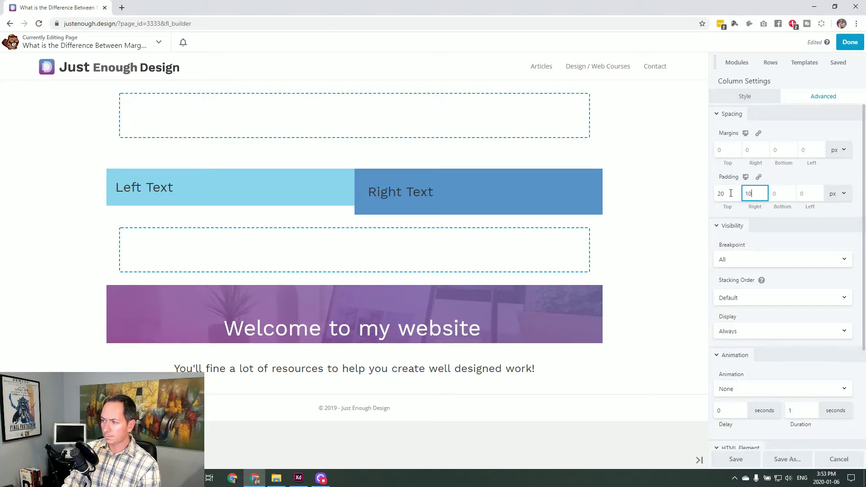
key("Tab")
type("20")
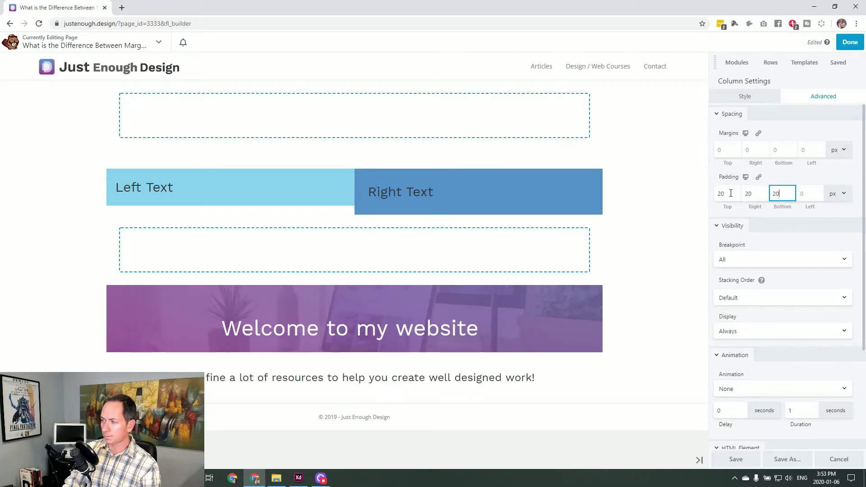
key("Tab")
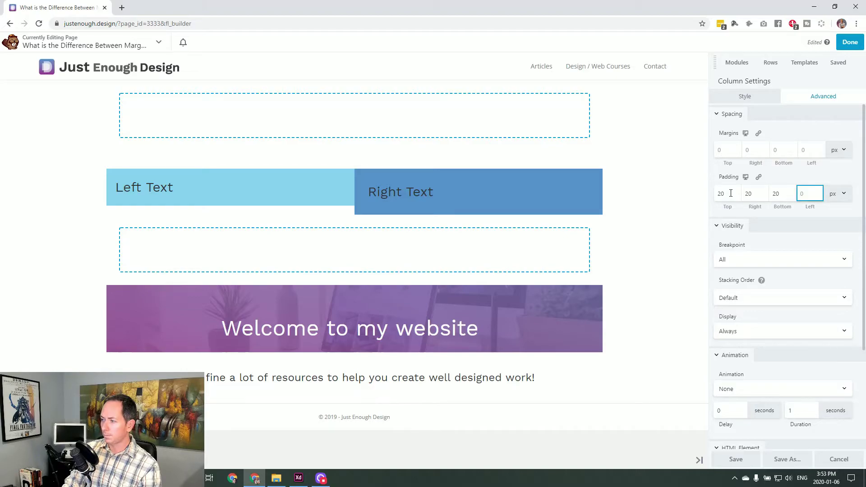
type("20")
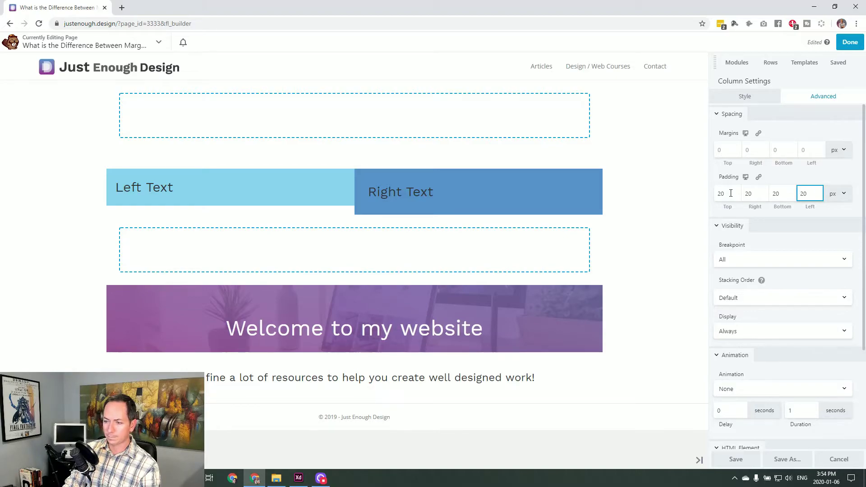
Increase the column's bottom padding to 50 px and raise it gradually to 80 px.
key("shift+Tab")
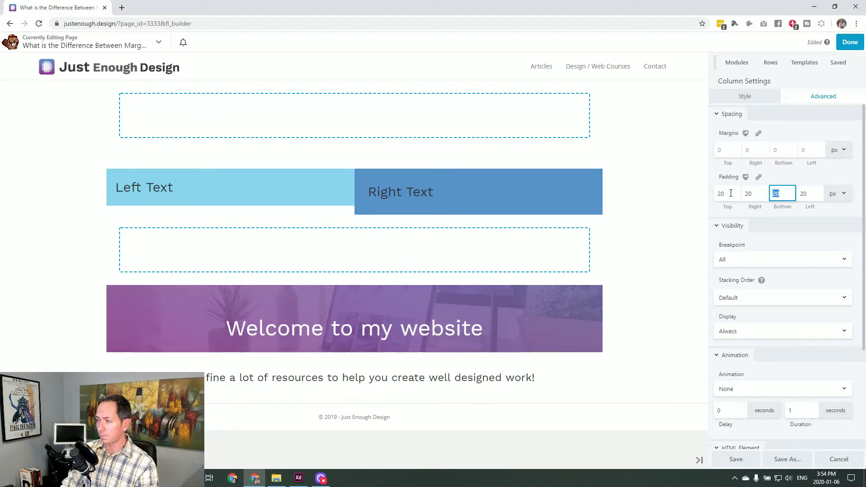
type("60")
key("BackSpace")
key("BackSpace")
type("50")
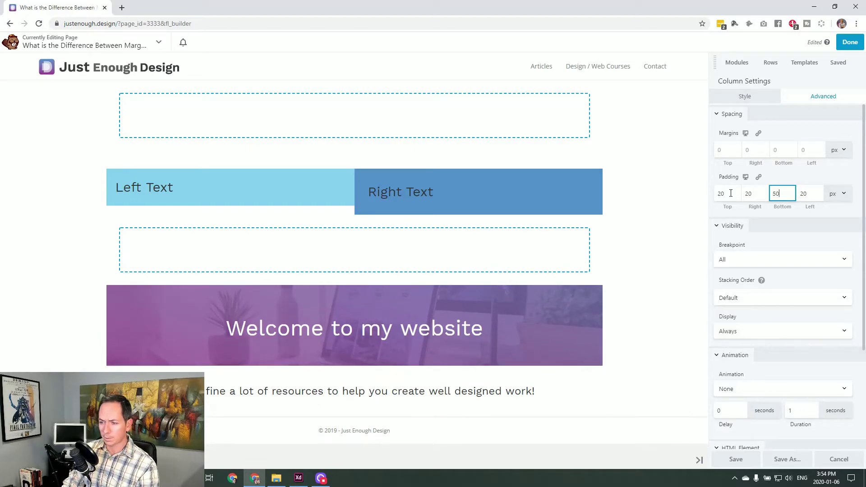
key("Up")
key("Up")
key("Up")
key("Up")
key("Up")
key("Up")
key("Up")
key("Up")
key("Up")
key("Up")
key("Up")
key("Up")
key("Up")
key("Up")
key("Up")
key("Up")
key("Up")
key("Up")
key("Up")
key("Up")
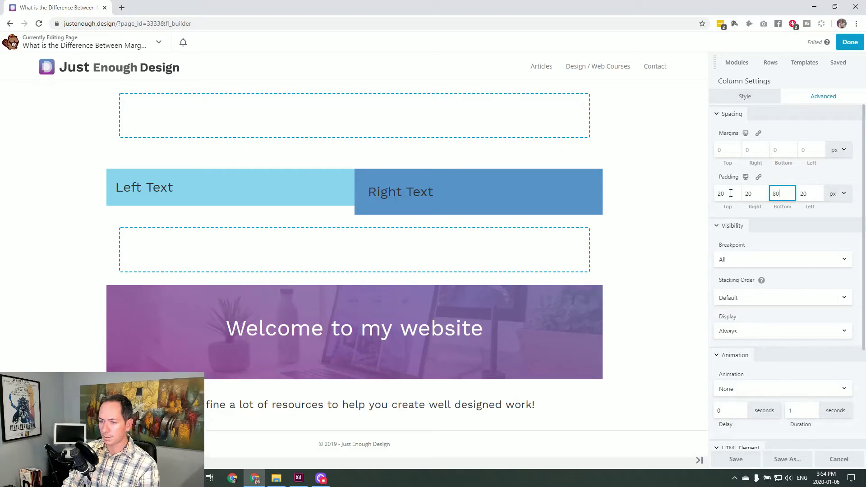
Set the top padding of the "Welcome to my website" column to 40 px.
left_click(730, 193)
double_click(730, 193)
type("40")
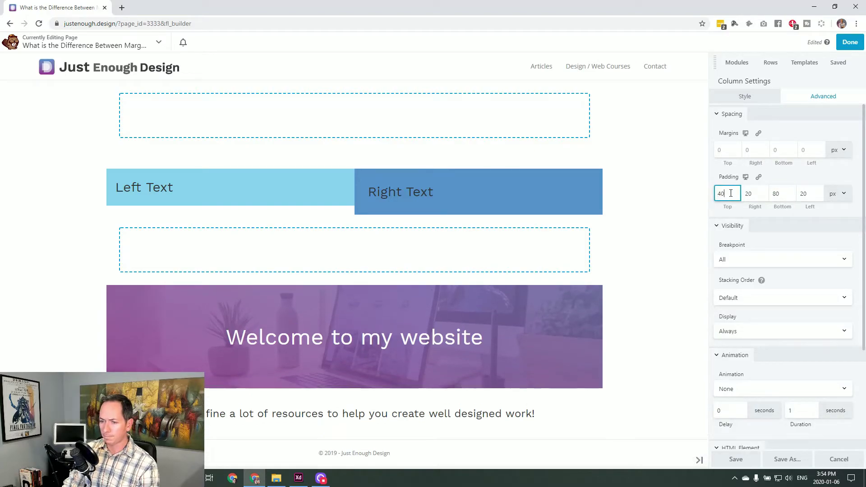
mouse_move(613, 351)
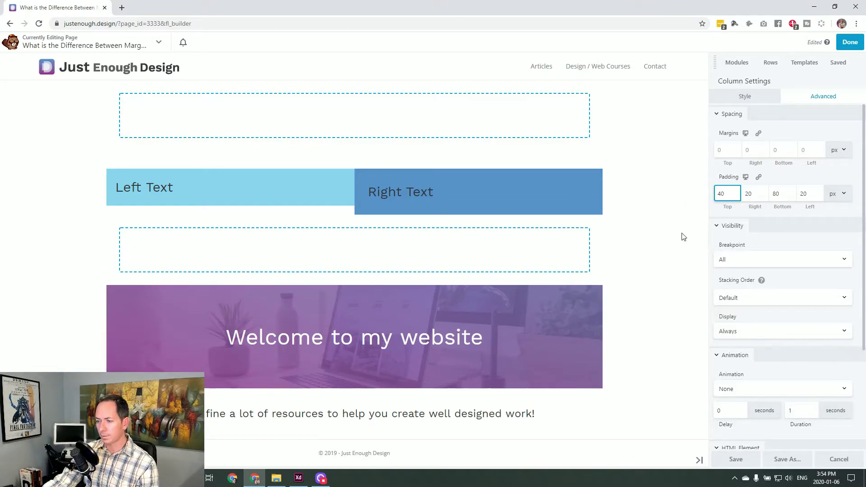
mouse_move(437, 341)
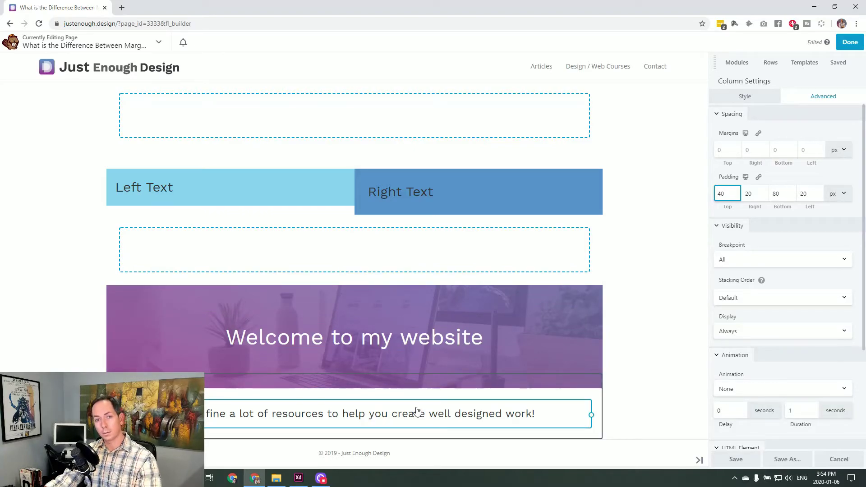
Try bottom margins of 20, 30 and 10 px on the "Welcome to my website" column, then reset the margin to 0.
left_click(796, 146)
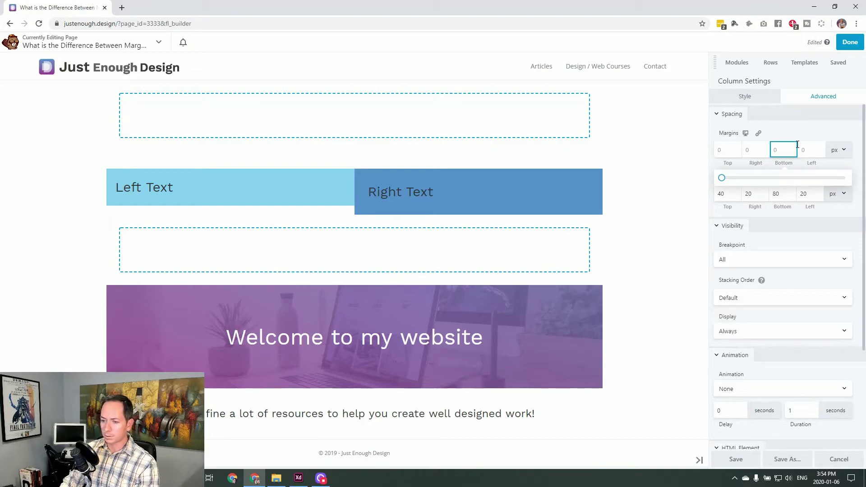
type("20")
key("BackSpace")
key("BackSpace")
type("30")
key("BackSpace")
key("BackSpace")
type("10")
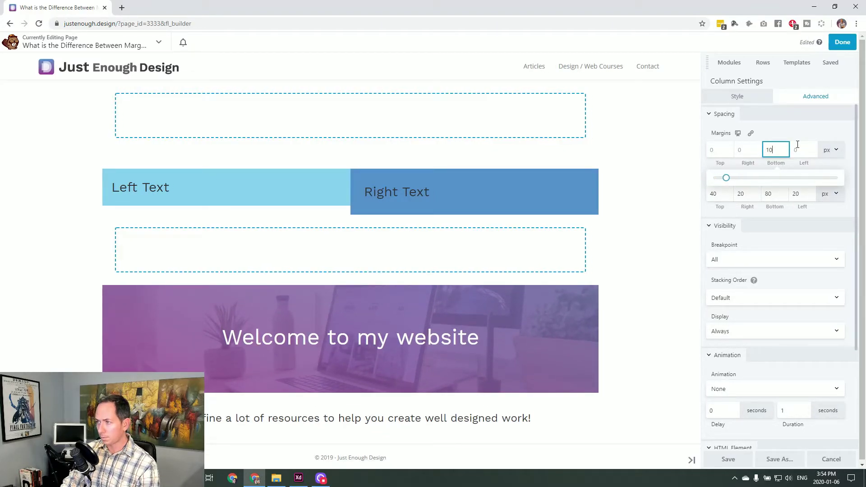
key("BackSpace")
key("BackSpace")
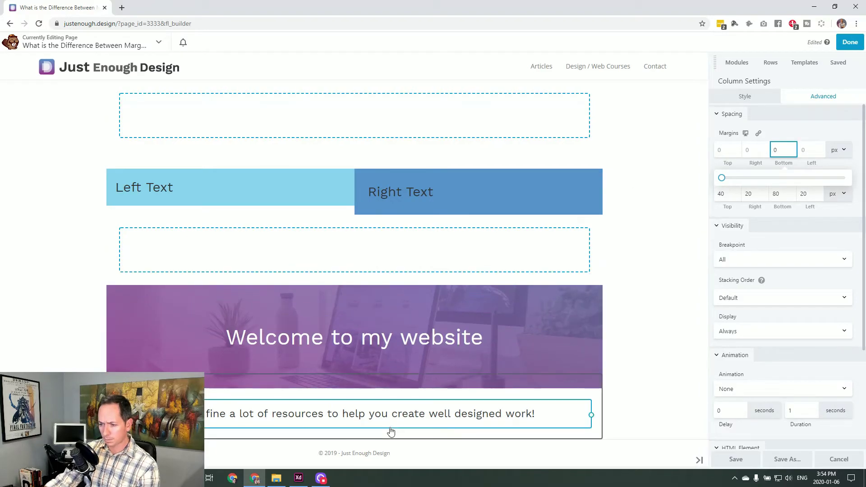
Try a 20 px bottom margin on the column, return it to 0, and save the column settings.
double_click(779, 149)
type("10")
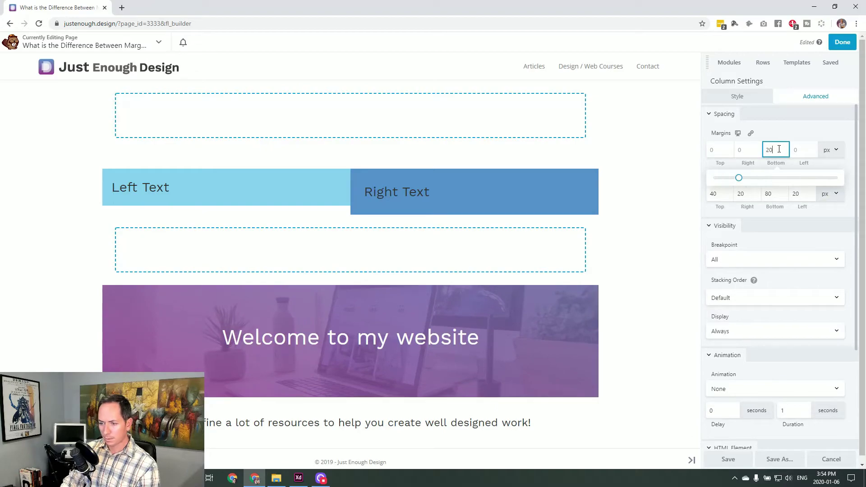
key("BackSpace")
key("BackSpace")
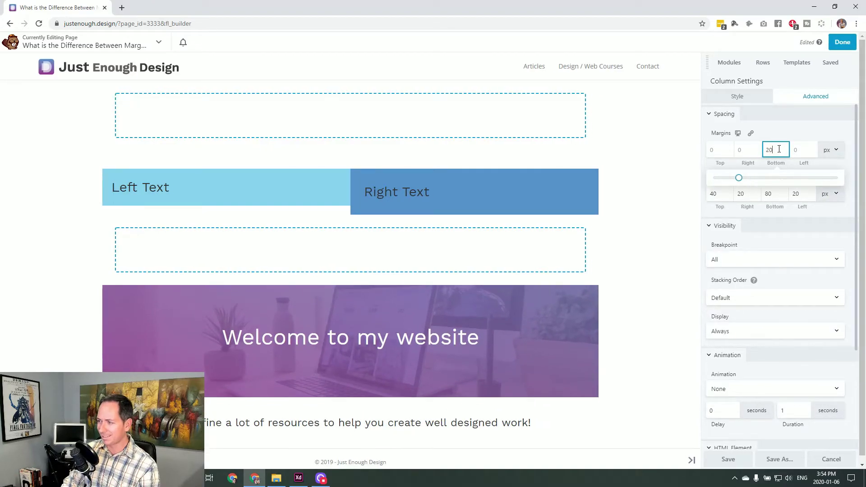
left_click(775, 135)
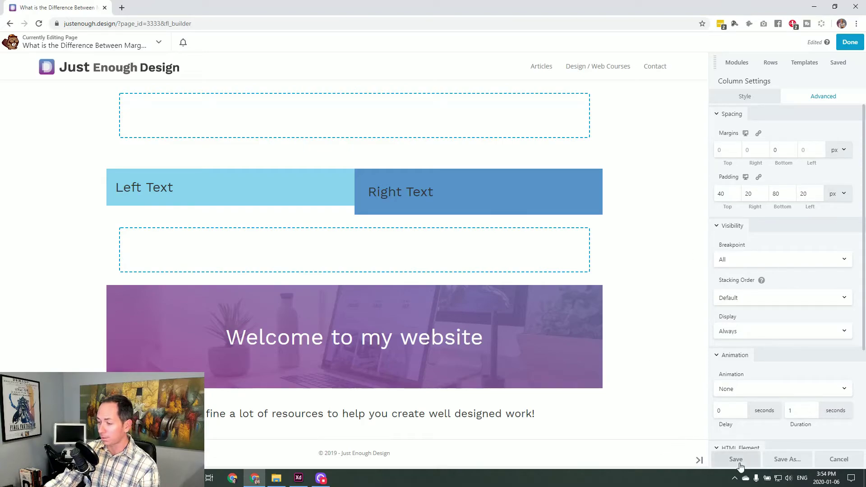
left_click(718, 459)
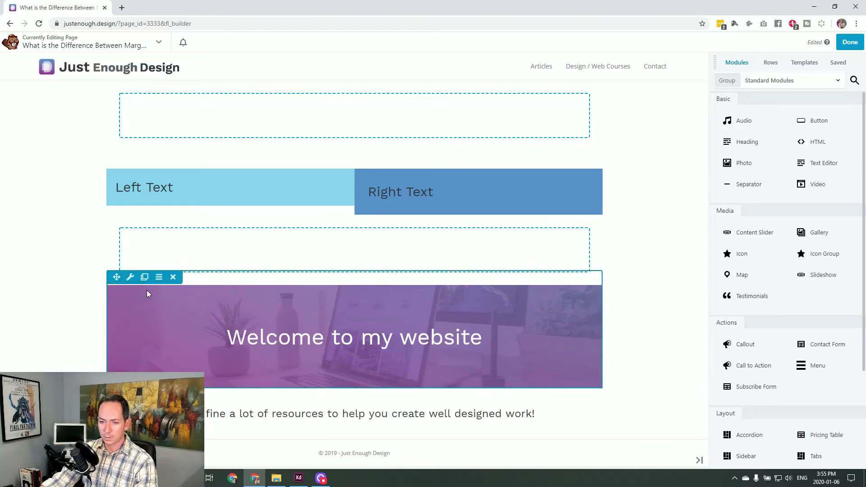
Set the bottom margin of the "Welcome to my website" row to 20 px, raise it to 40 px, and save the row settings.
left_click(131, 278)
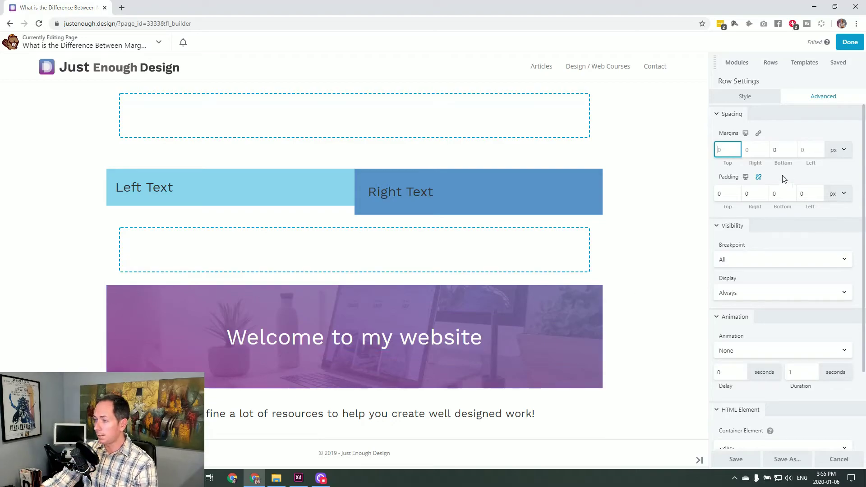
left_click(791, 154)
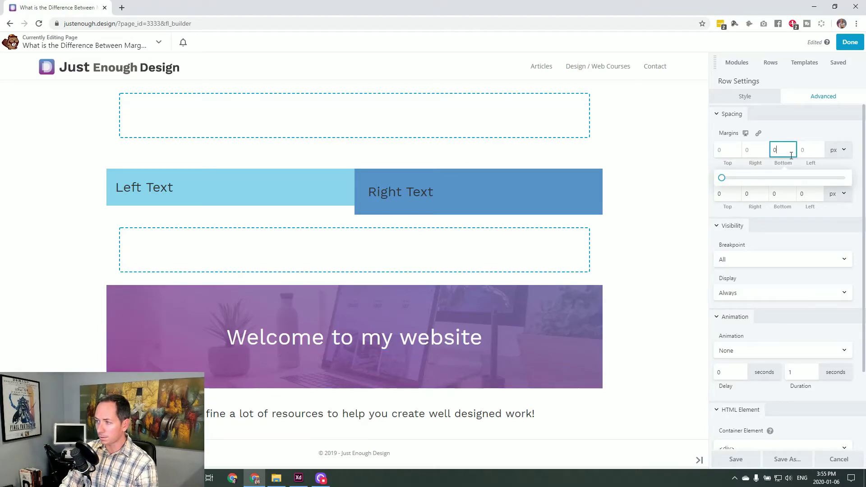
type("20")
key("BackSpace")
key("BackSpace")
type("40")
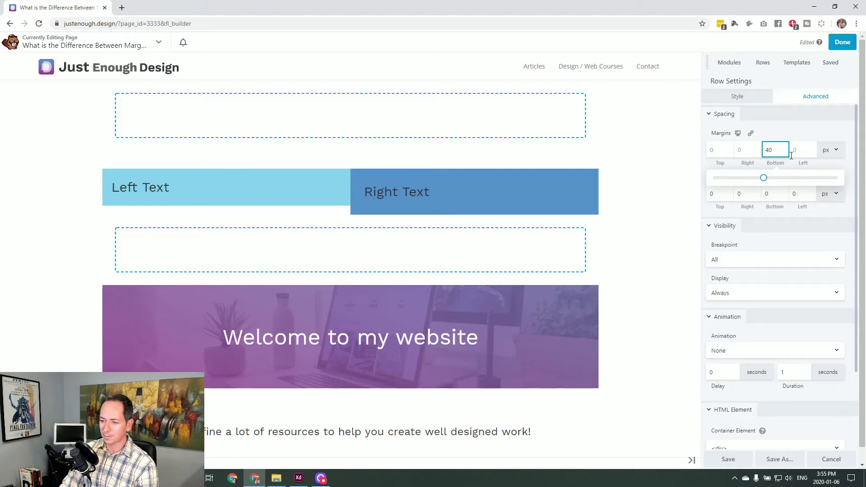
scroll(477, 344, "down", 1)
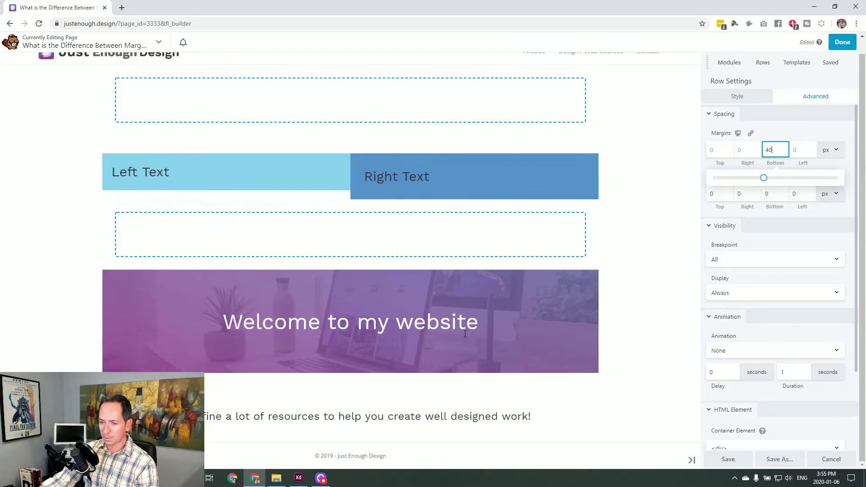
left_click(723, 459)
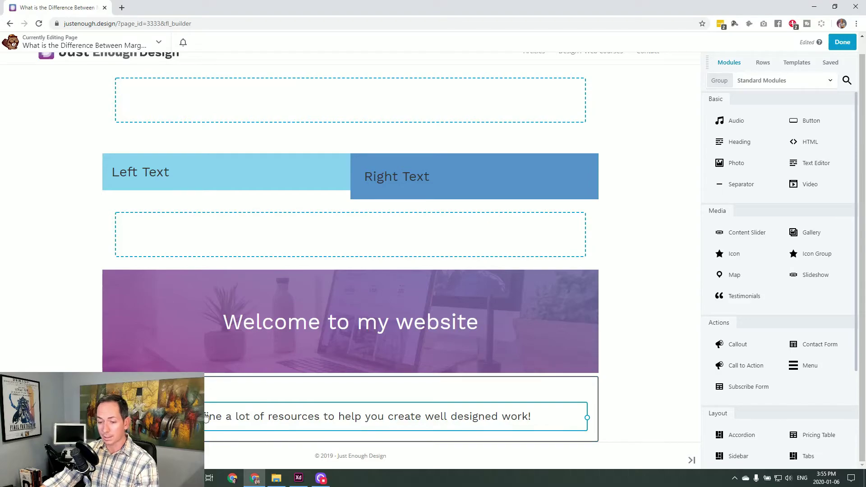
Try bottom margins up to 80 px on the "You'll fine a lot of resources" heading, set it to 20 px, and save.
left_click(252, 420)
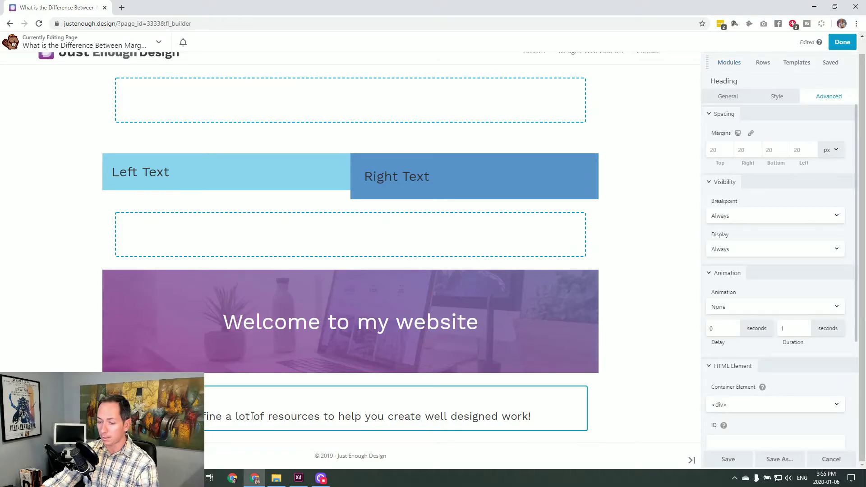
left_click(784, 148)
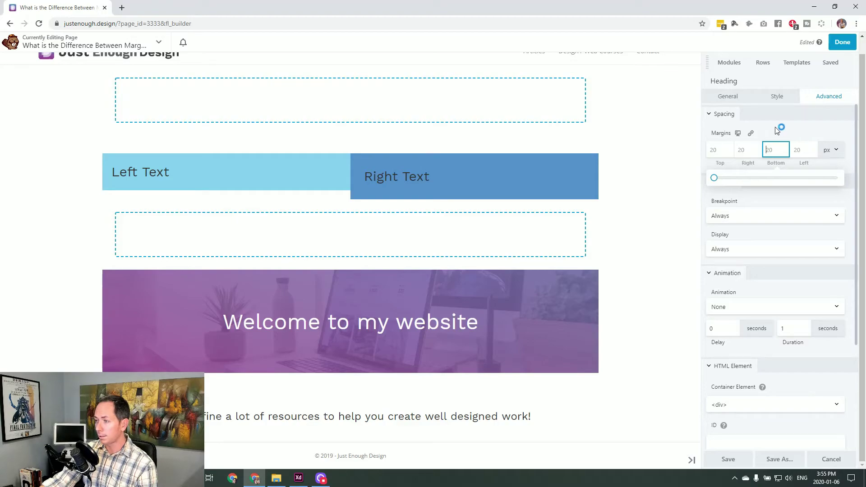
type("60")
key("BackSpace")
key("BackSpace")
type("90")
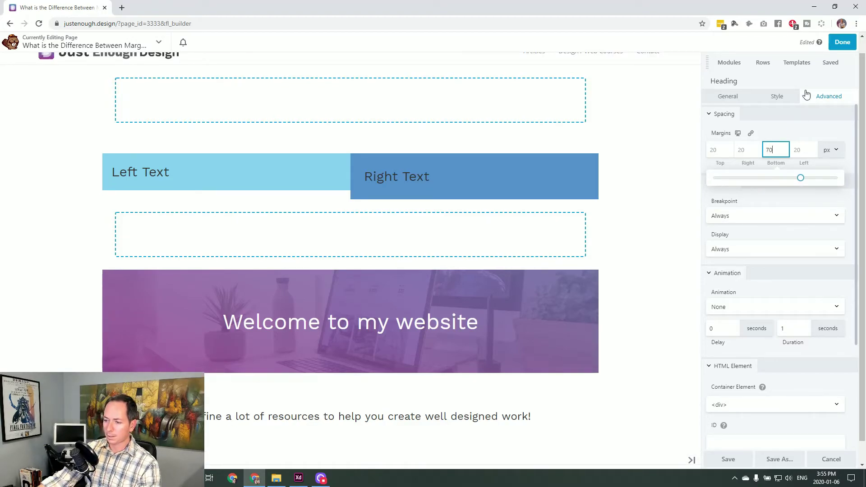
key("BackSpace")
key("BackSpace")
type("80")
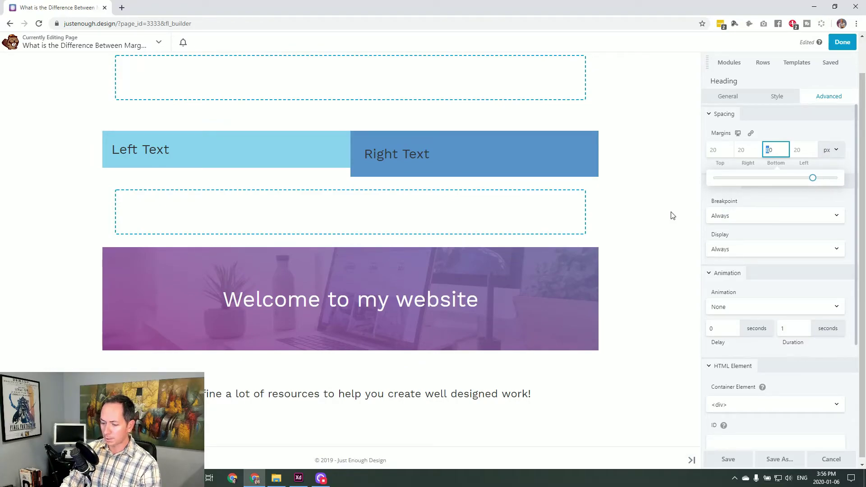
type("2")
left_click(728, 459)
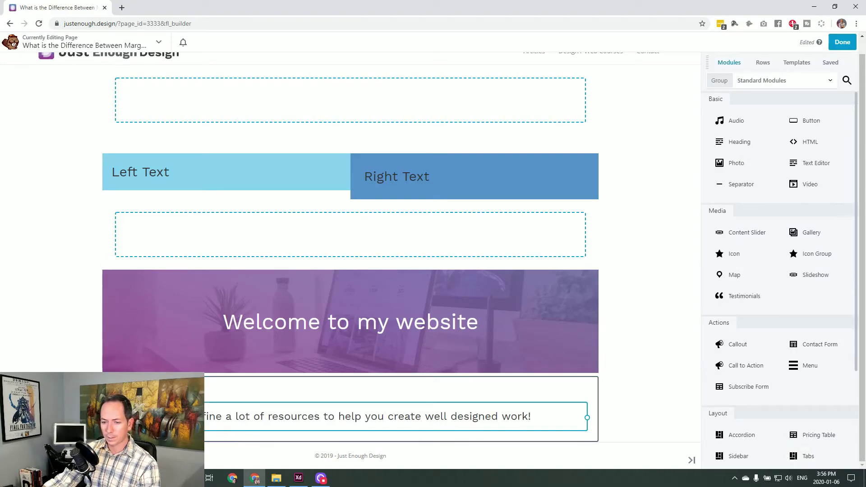
Try a bottom padding of 90 px on the "You'll fine a lot of resources" row, then set it to 100 px.
left_click(126, 366)
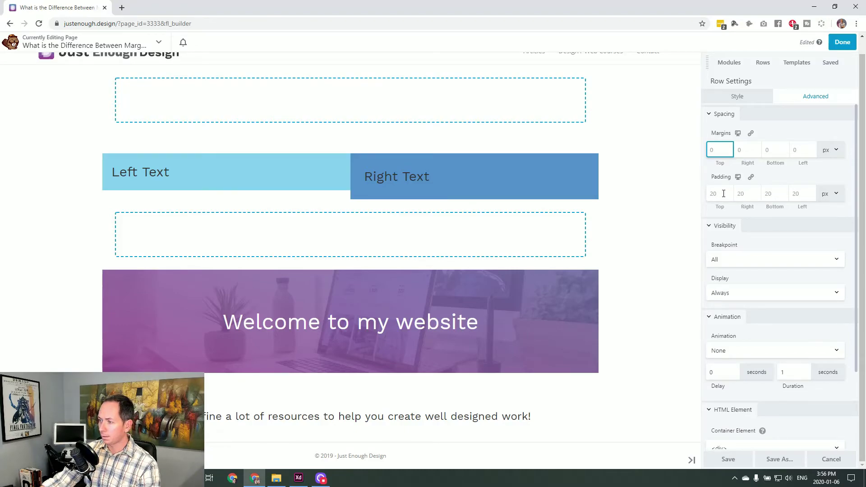
left_click(783, 193)
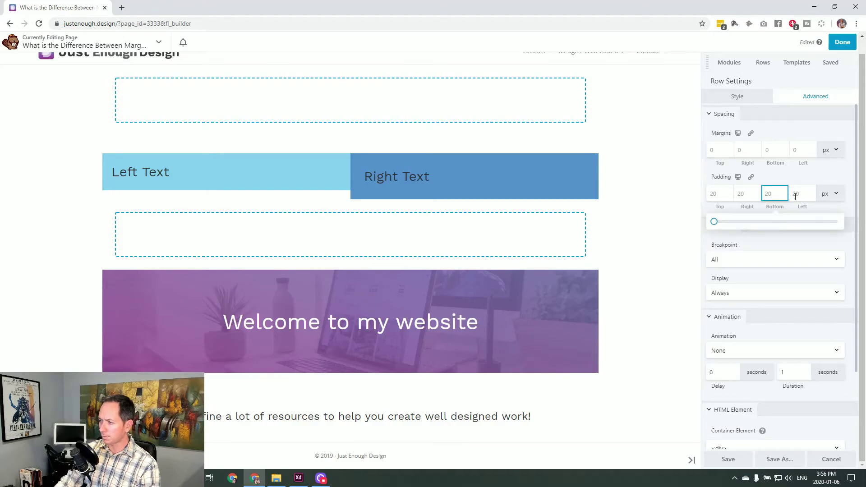
type("90")
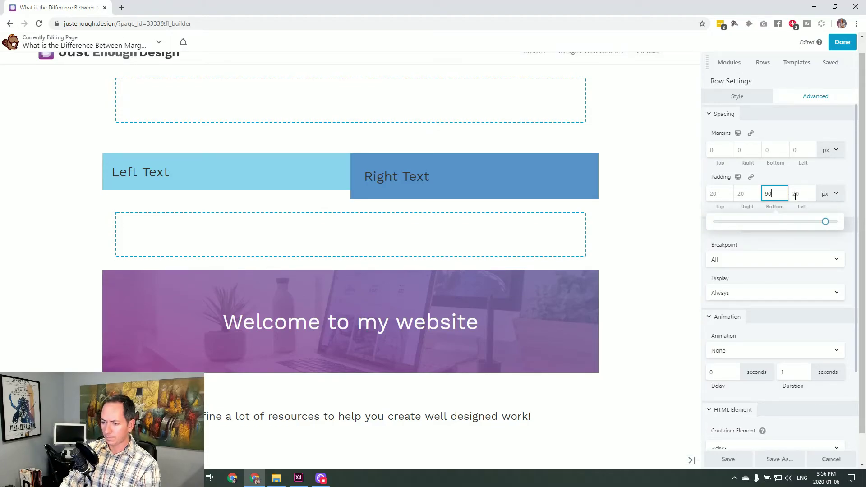
scroll(517, 359, "down", 1)
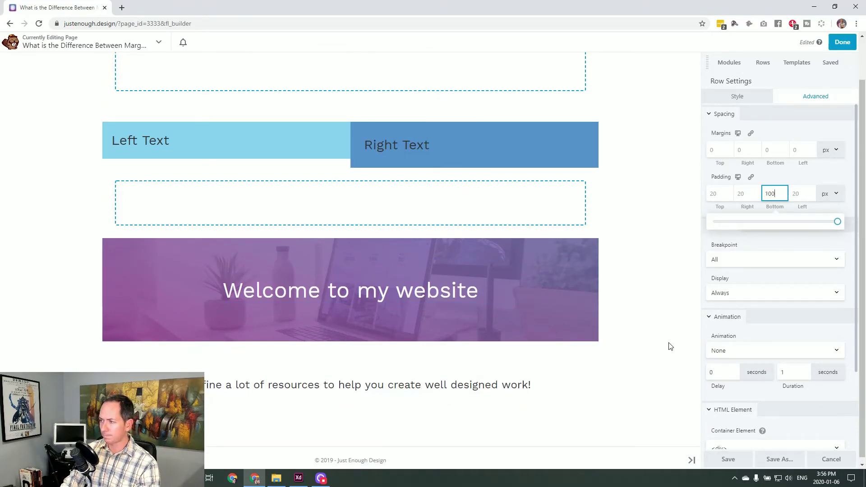
key("BackSpace")
key("BackSpace")
type("100")
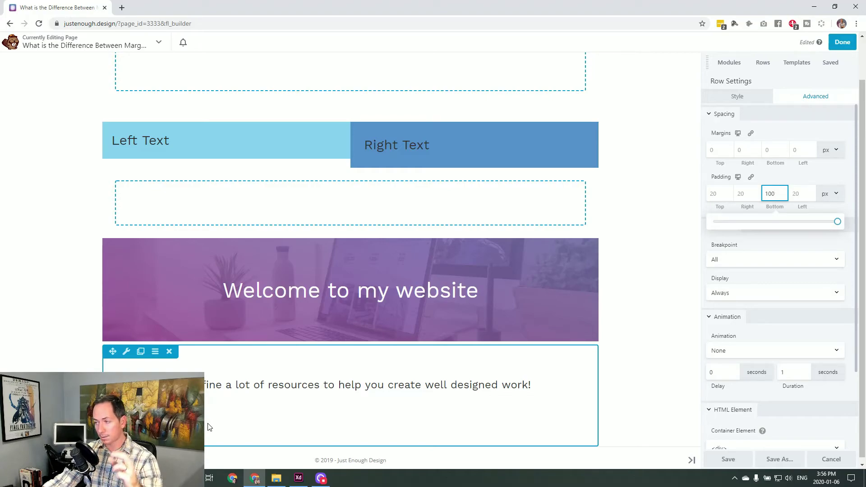
Set the bottom margin of the "You'll fine a lot of resources" row to 100 px.
left_click(776, 149)
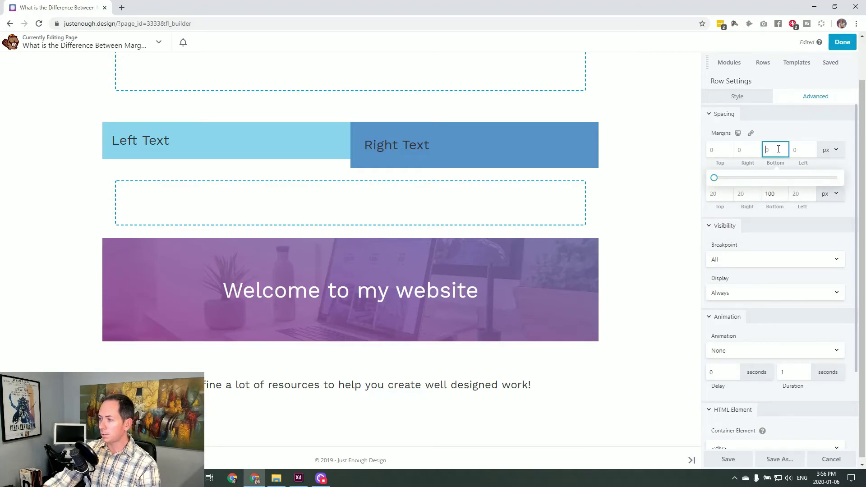
type("100")
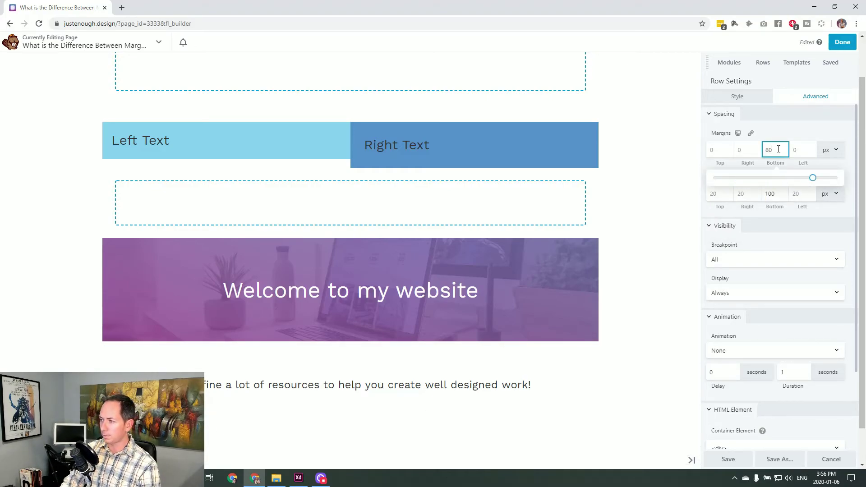
scroll(474, 350, "down", 1)
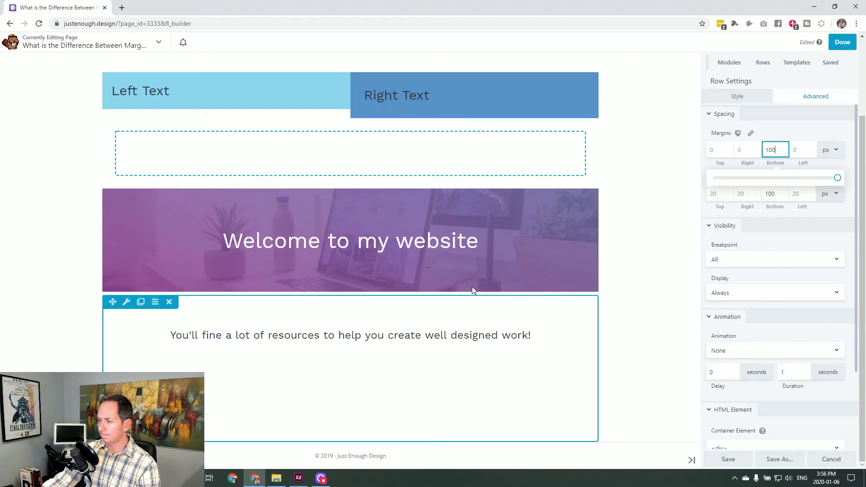
left_click(783, 138)
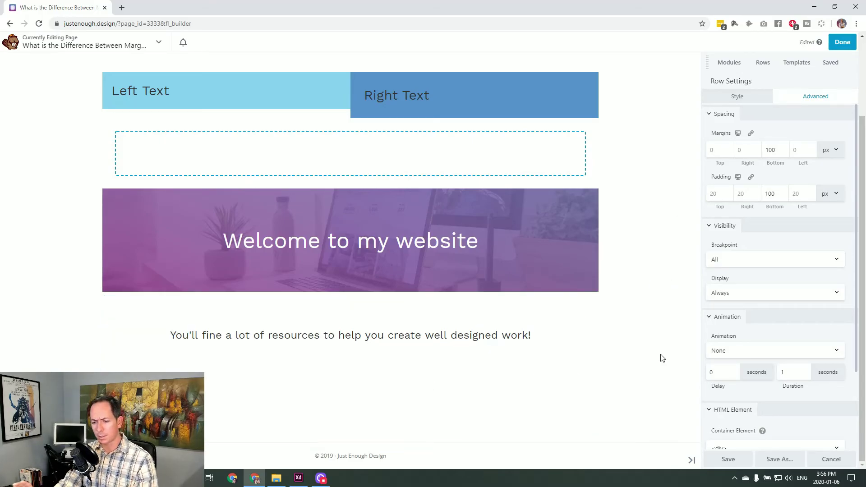
scroll(662, 356, "up", 1)
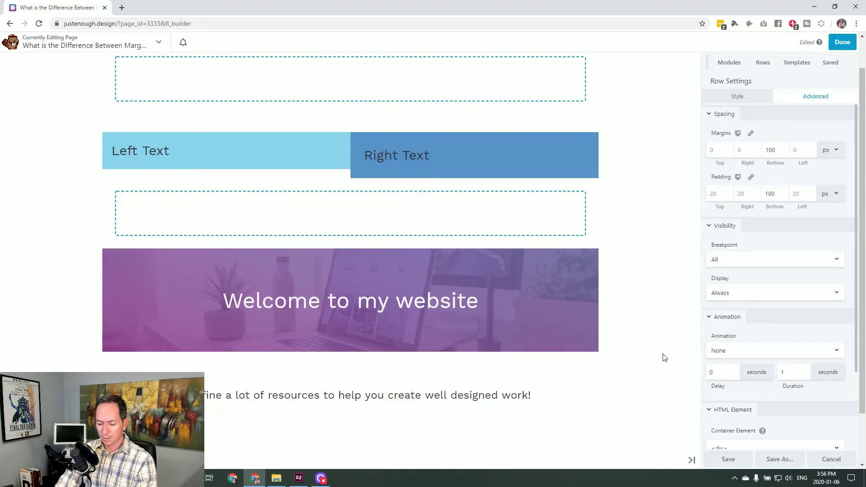